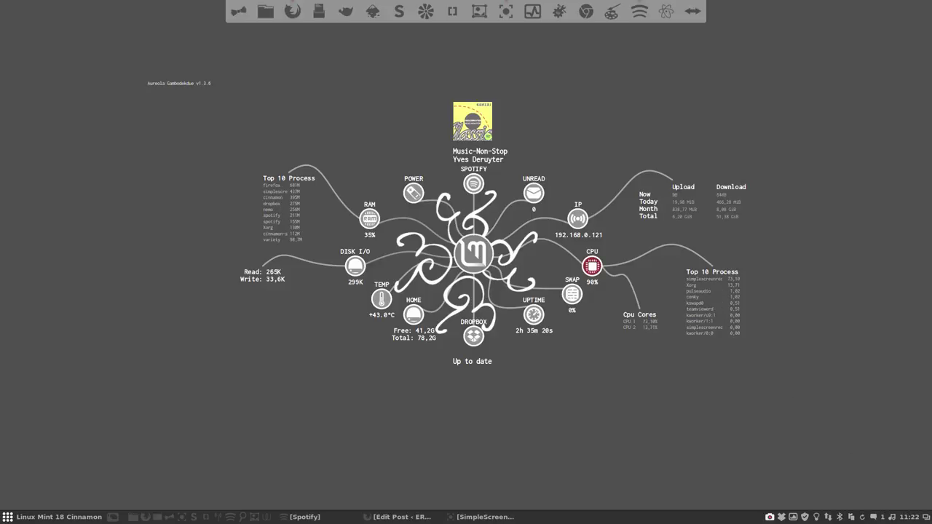
- Run screenfetch in a new terminal to display the system details
key(ctrl+alt+t)
text(screenfetch)
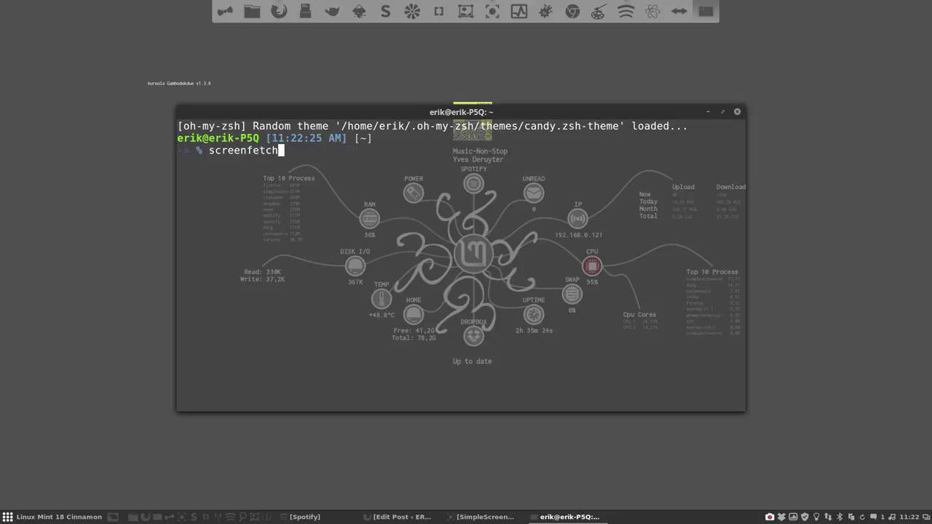
key(Return)
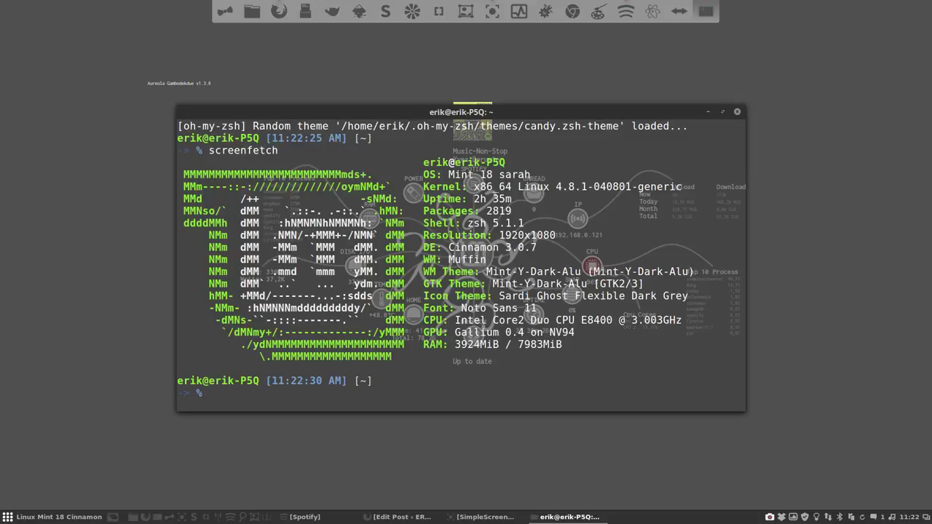
- Move the terminal and highlight the kernel 4.8.1, Mint-Y-Dark-Alu and icon theme lines
drag(571, 111, 682, 99)
drag(667, 175, 699, 175)
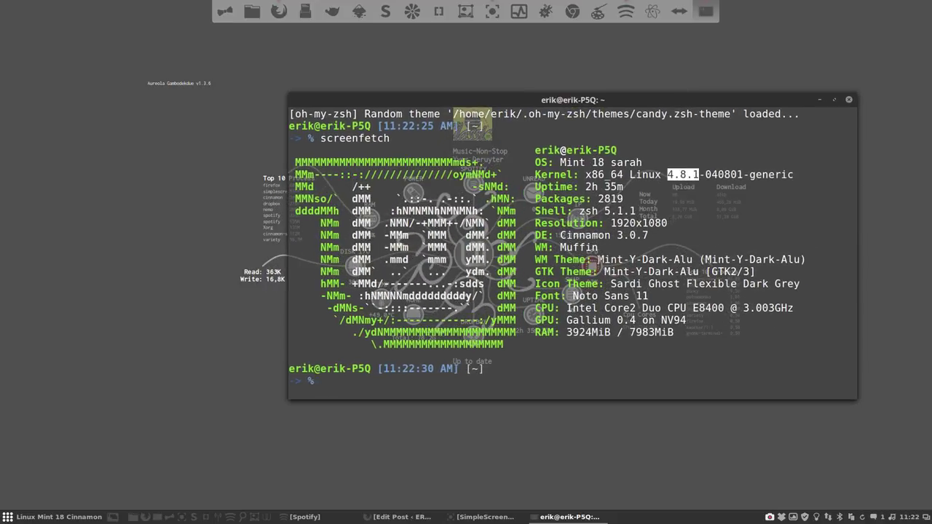
drag(598, 259, 694, 260)
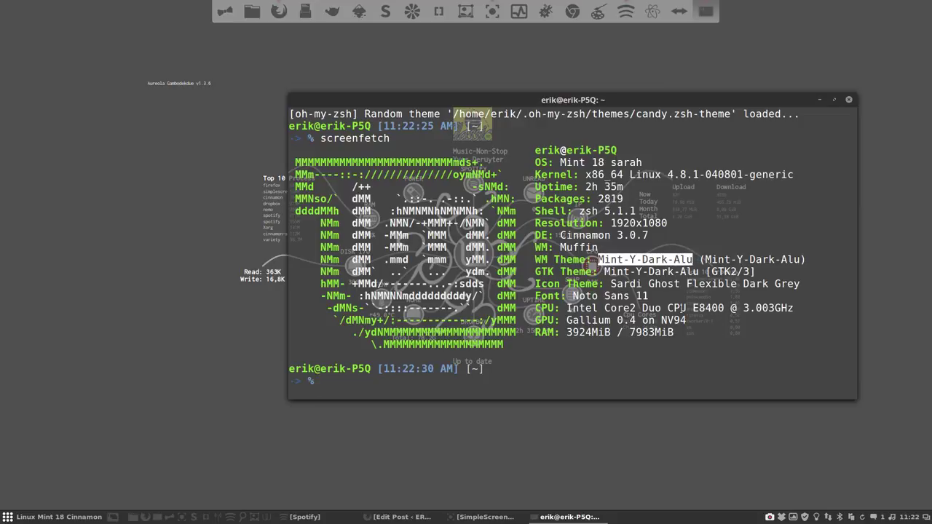
click(28, 508)
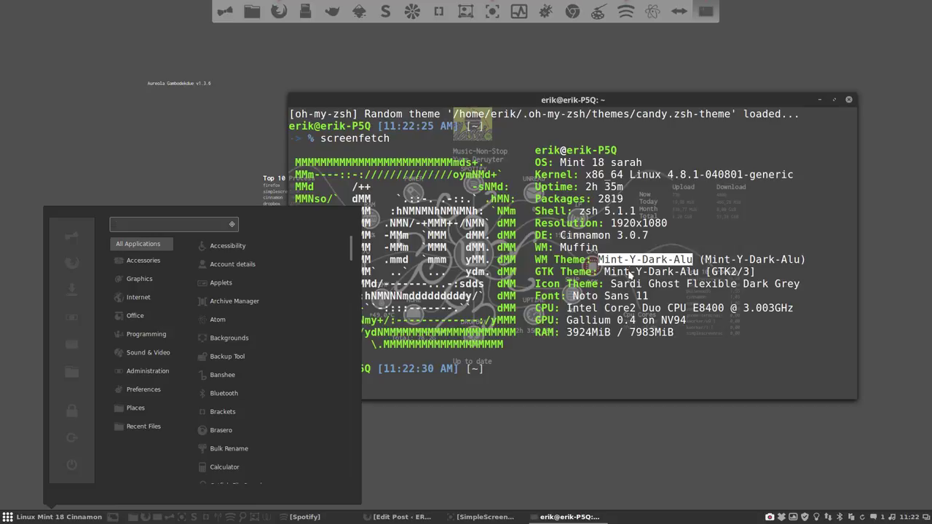
click(626, 284)
drag(610, 284, 730, 295)
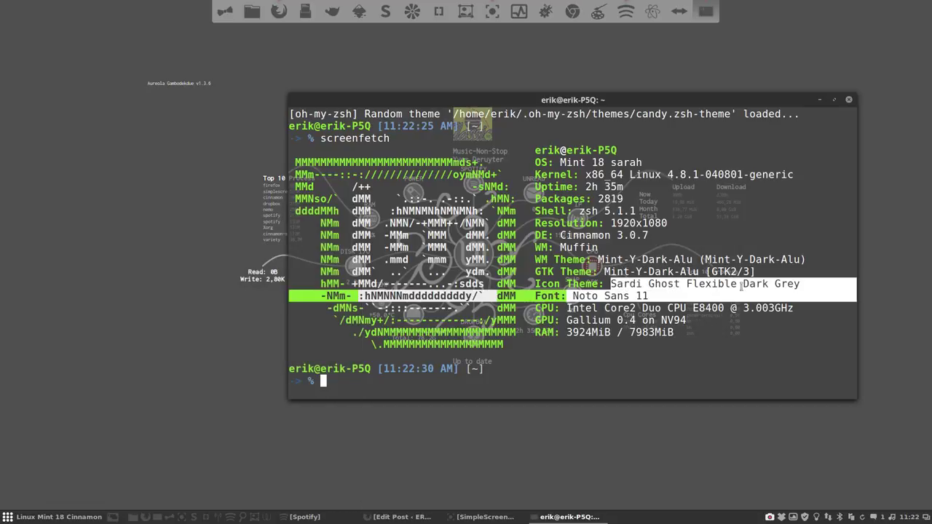
click(743, 285)
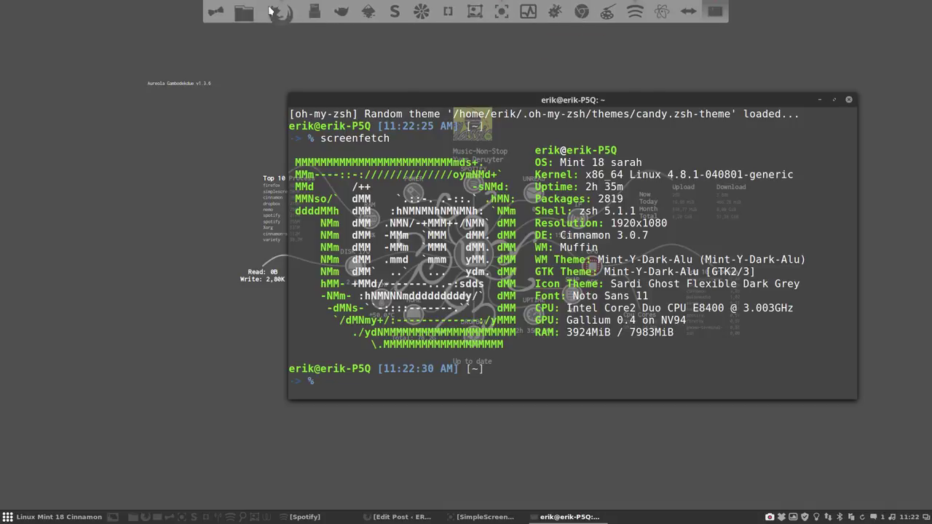
- Close the terminal and open Plank's dock preferences
click(848, 100)
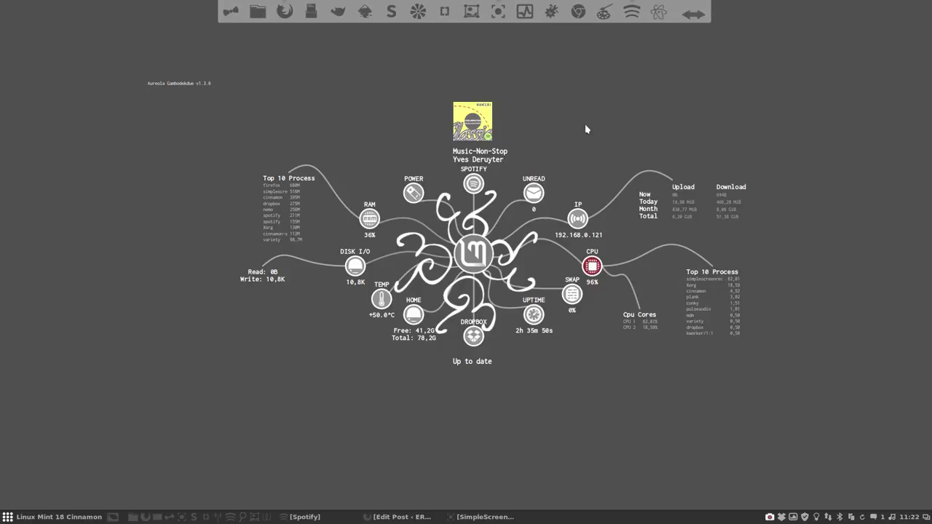
right_click(318, 15)
click(219, 92)
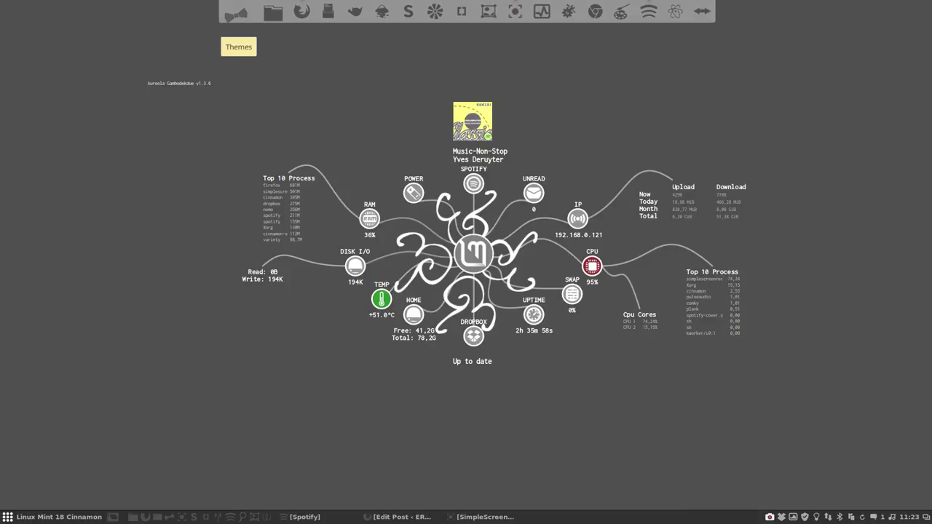
right_click(234, 13)
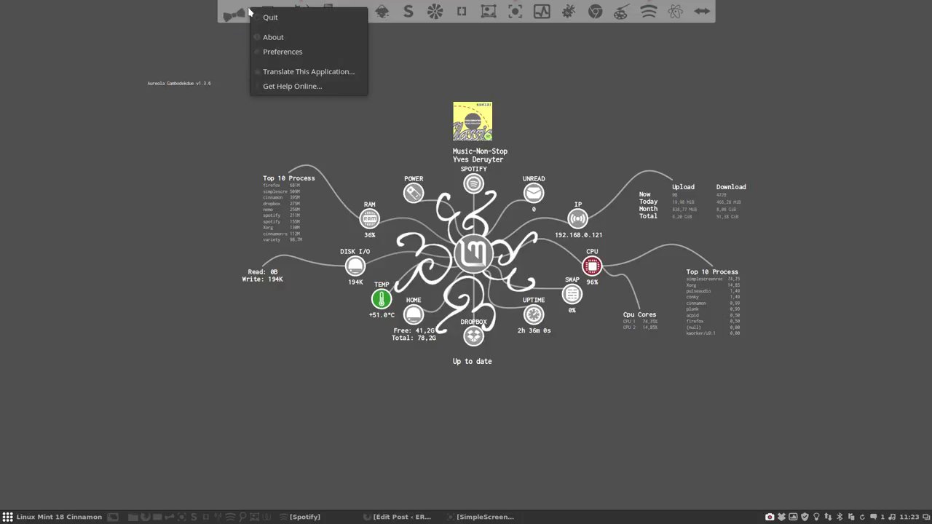
click(282, 51)
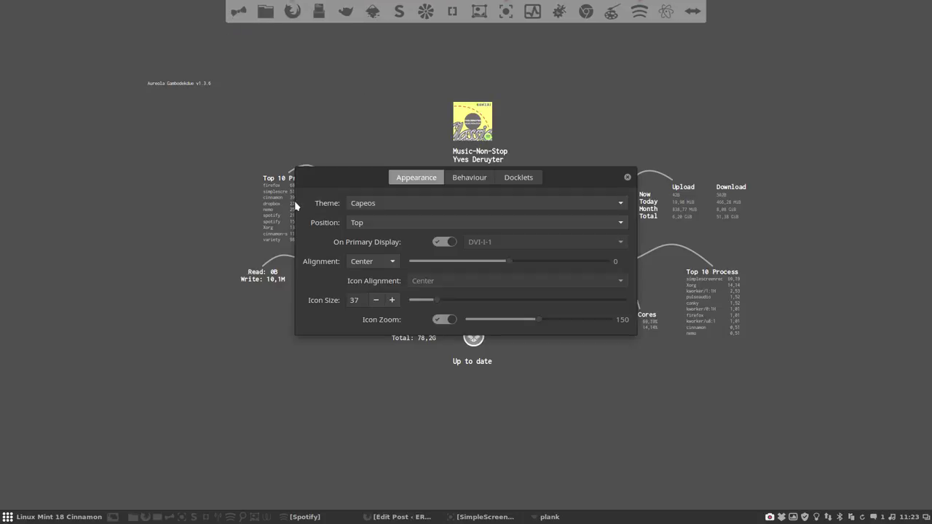
- Cycle dock themes from paperterial through lukay and holo to the glass_pill theme
click(456, 205)
scroll(491, 354, down, 15)
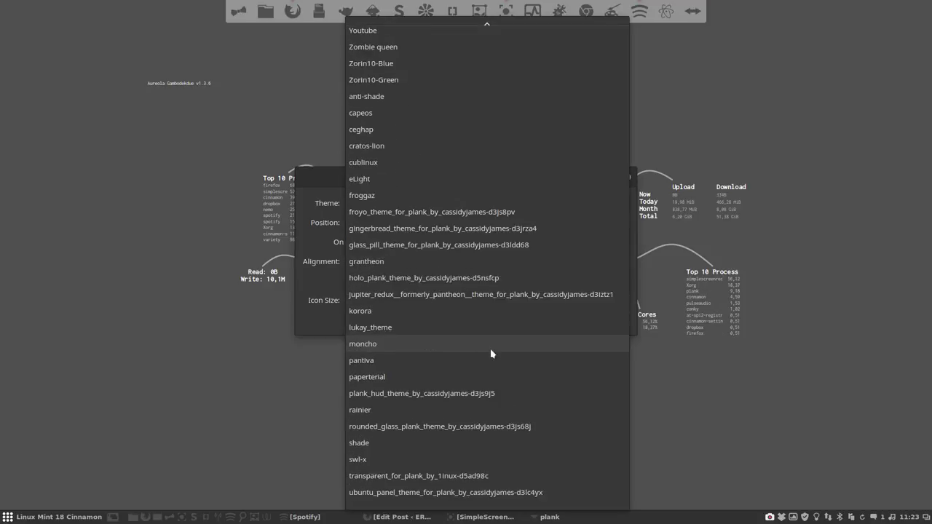
click(487, 378)
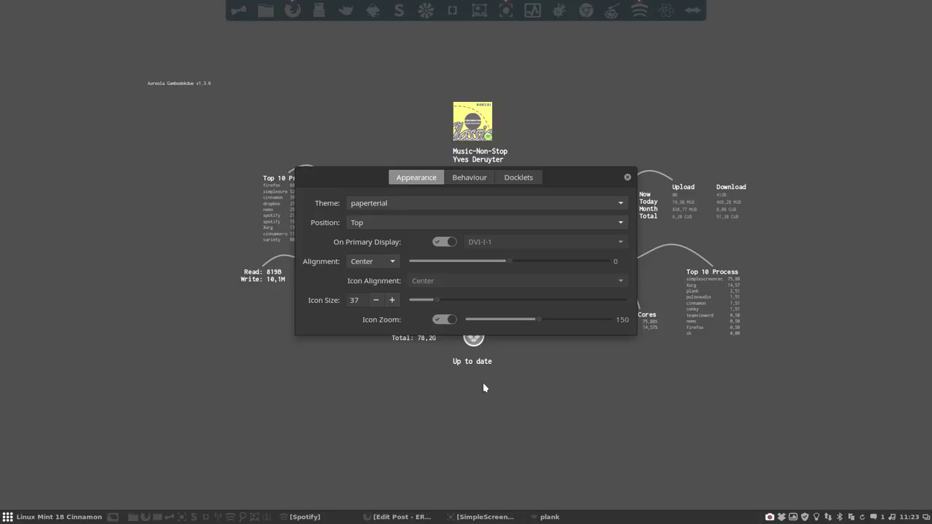
key(Up)
key(Up)
key(Up)
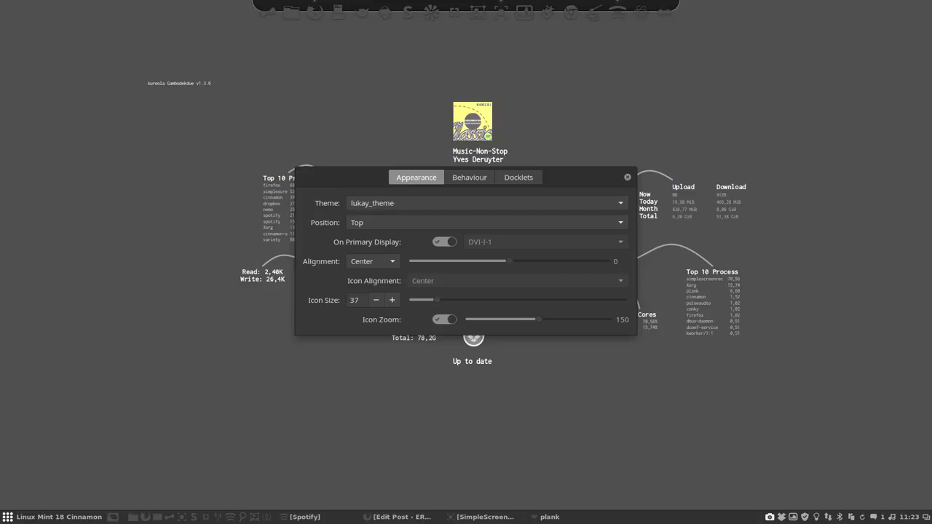
key(Up)
key(Up)
key(Up)
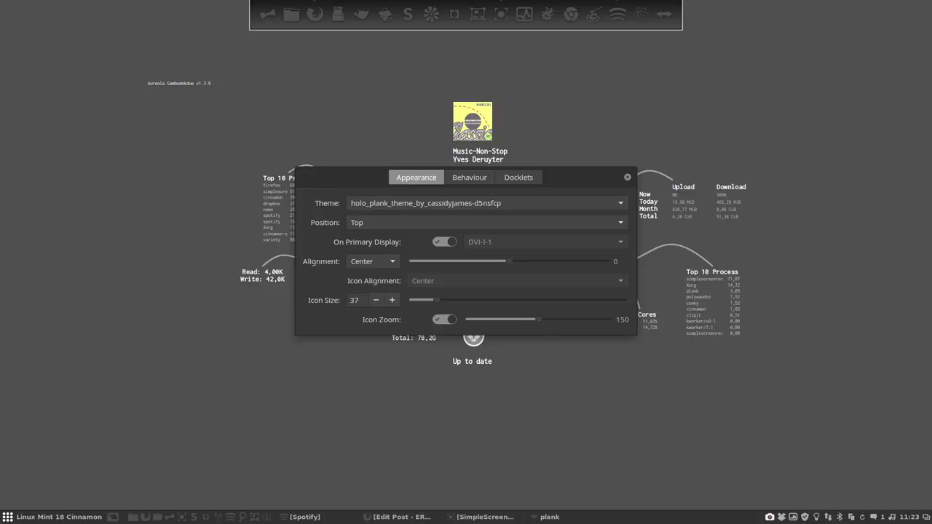
key(Up)
key(Up)
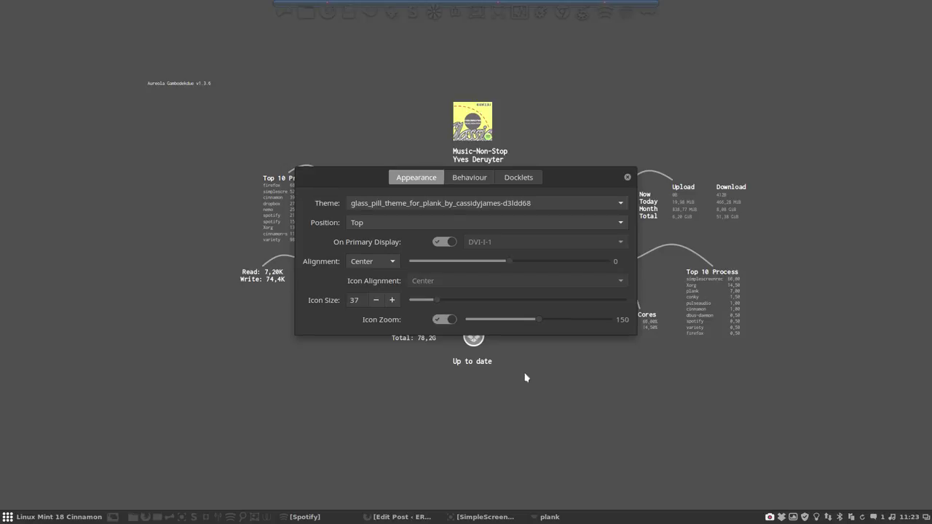
- Close the dock preferences and the briefly opened terminal
click(627, 177)
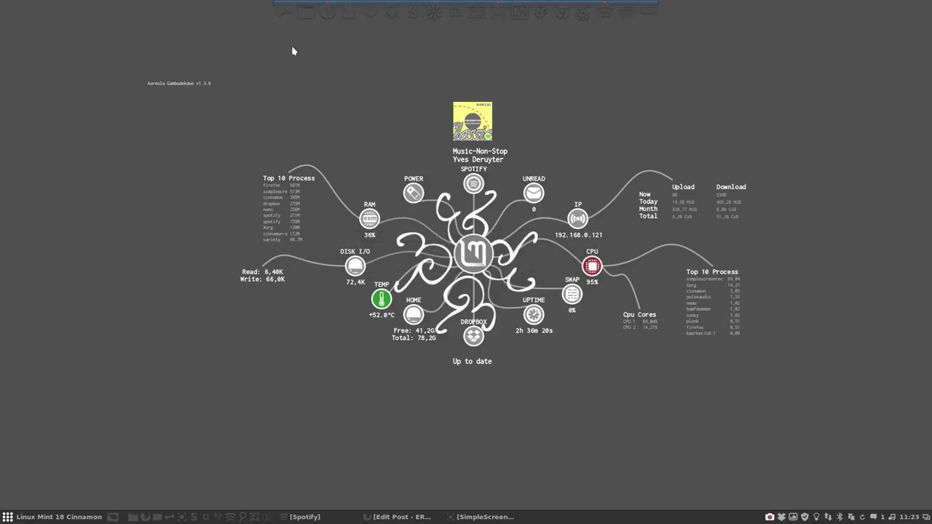
drag(229, 33, 784, 45)
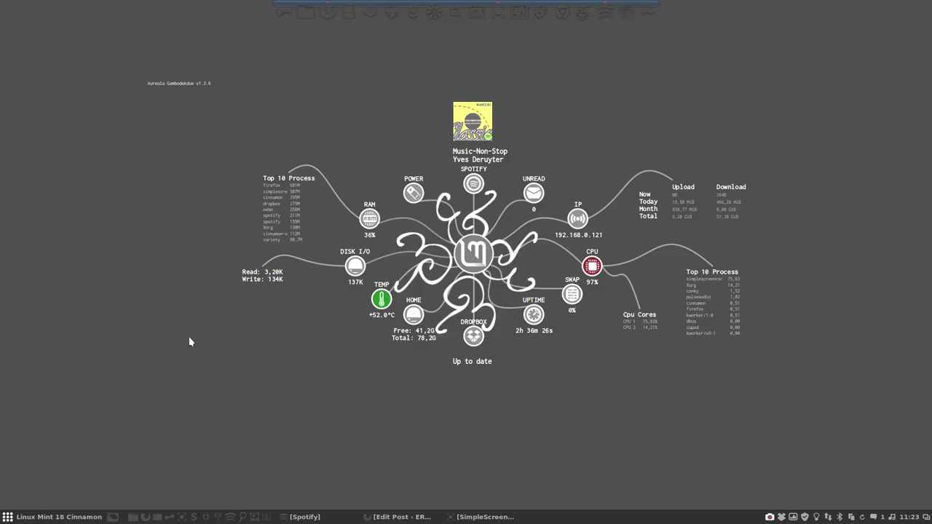
click(157, 518)
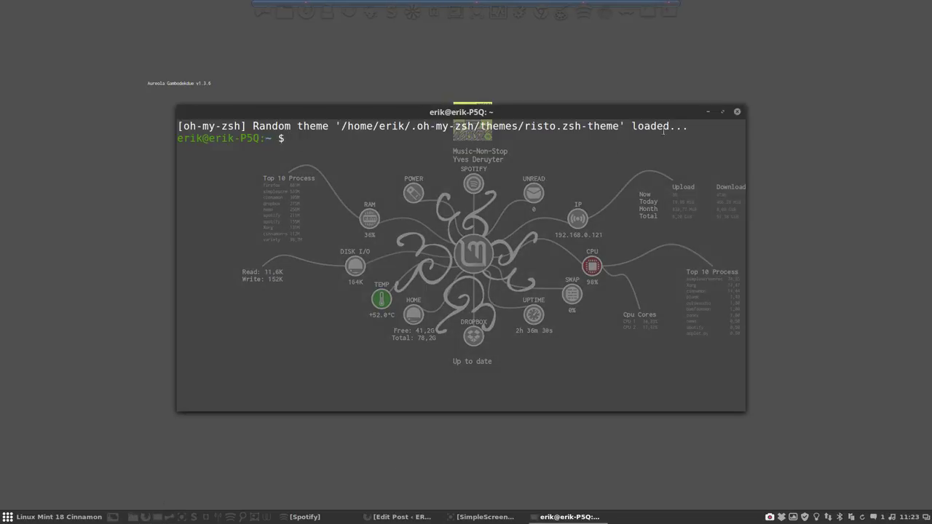
click(737, 112)
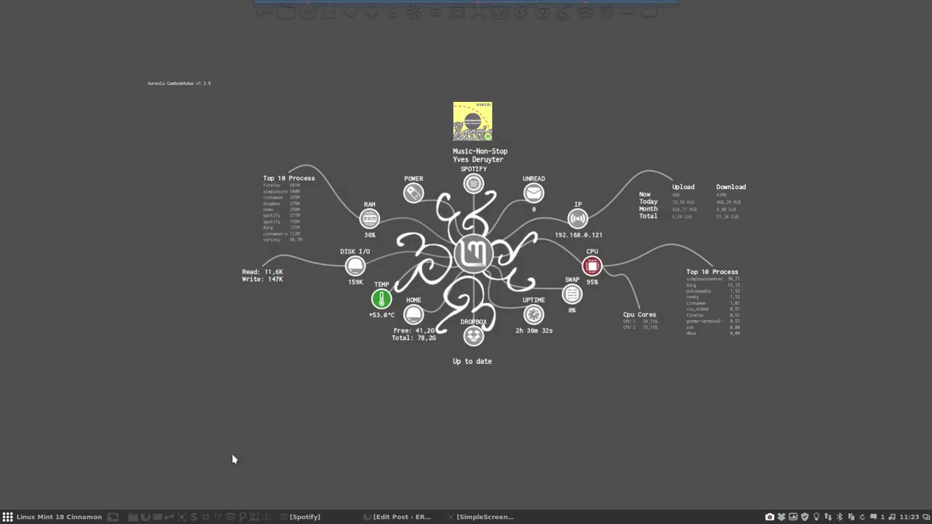
- In Nemo, hide hidden files, open .config and copy the plank folder to the desktop
click(133, 518)
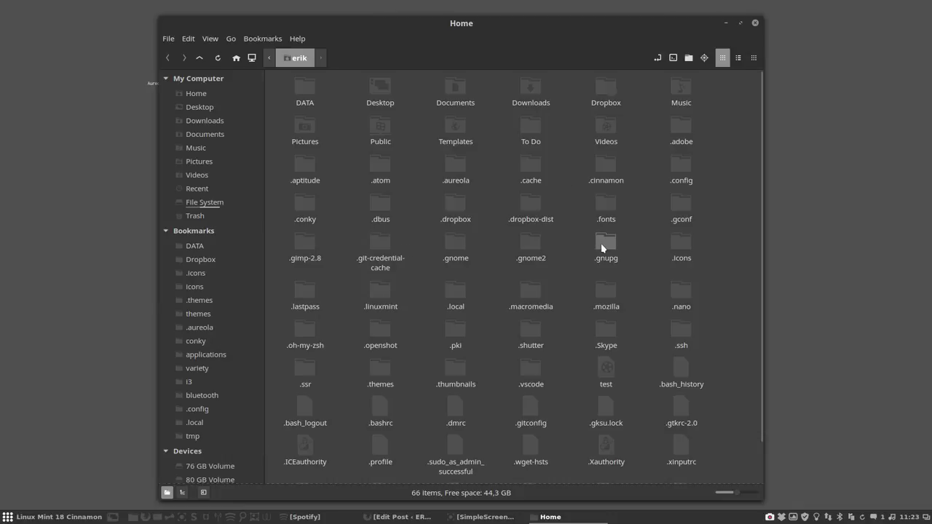
key(ctrl+h)
key(ctrl+h)
double_click(668, 180)
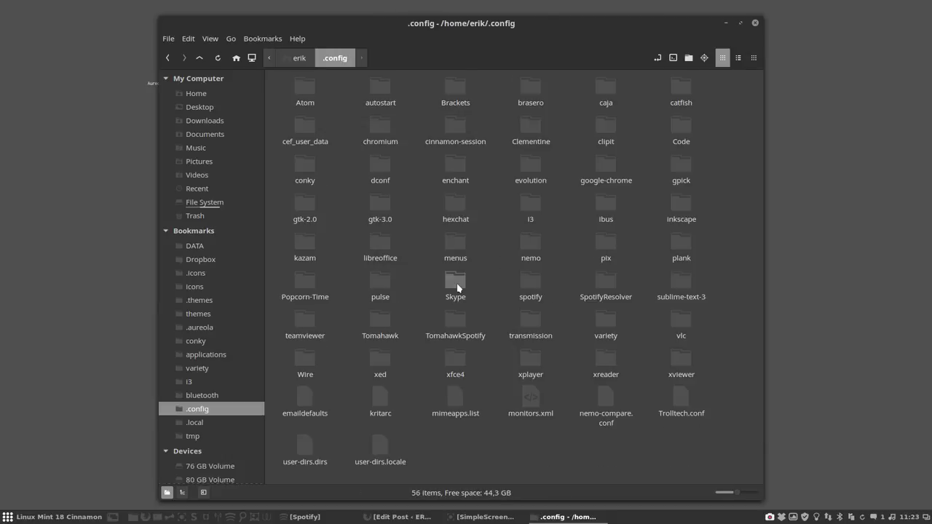
double_click(678, 245)
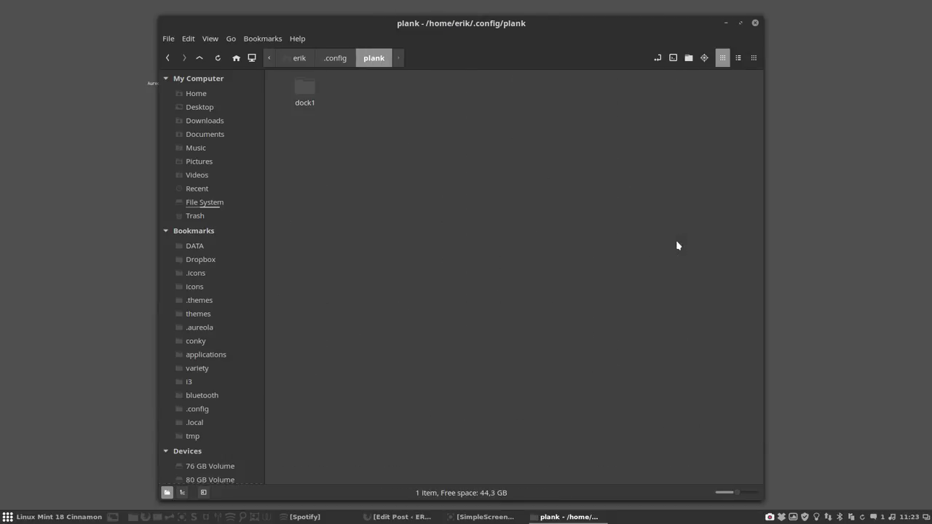
click(168, 57)
drag(678, 242, 92, 177)
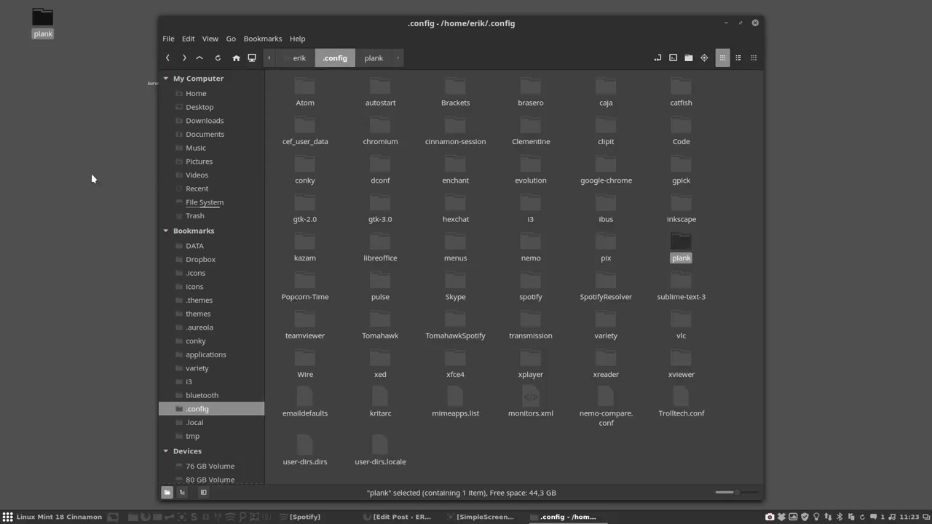
- Browse the plank folder down to dock1's launchers, where atom.dockitem sits
click(708, 248)
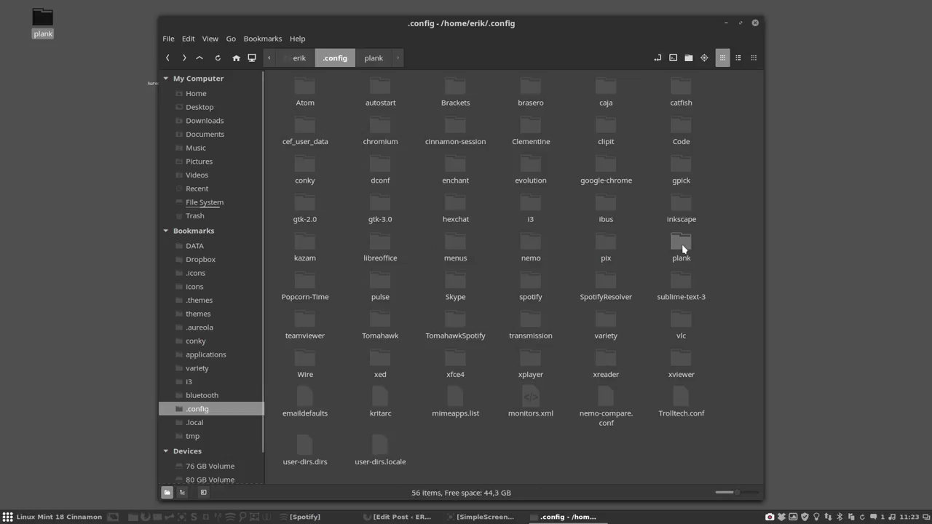
click(683, 249)
double_click(682, 249)
double_click(304, 91)
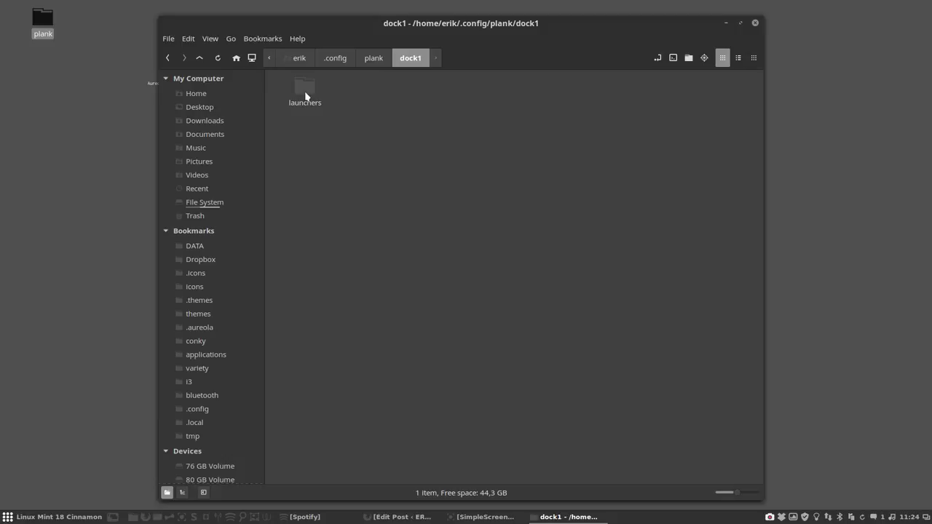
double_click(306, 91)
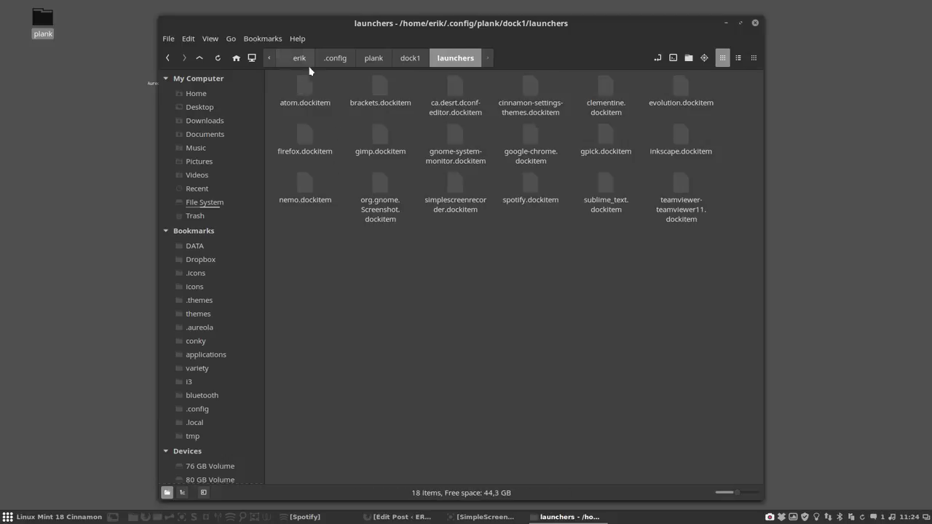
click(312, 104)
click(308, 290)
- Return to .config and delete the plank settings folder
mouse_move(302, 4)
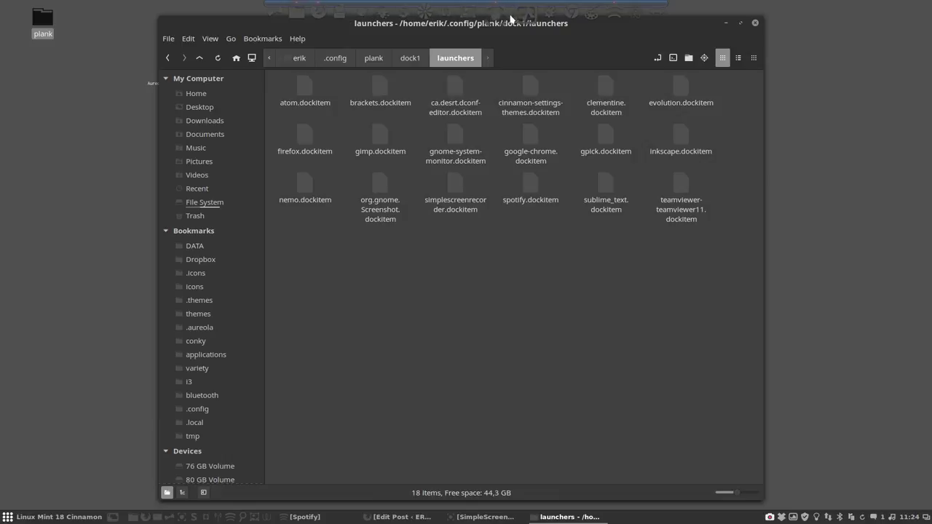
right_click(645, 20)
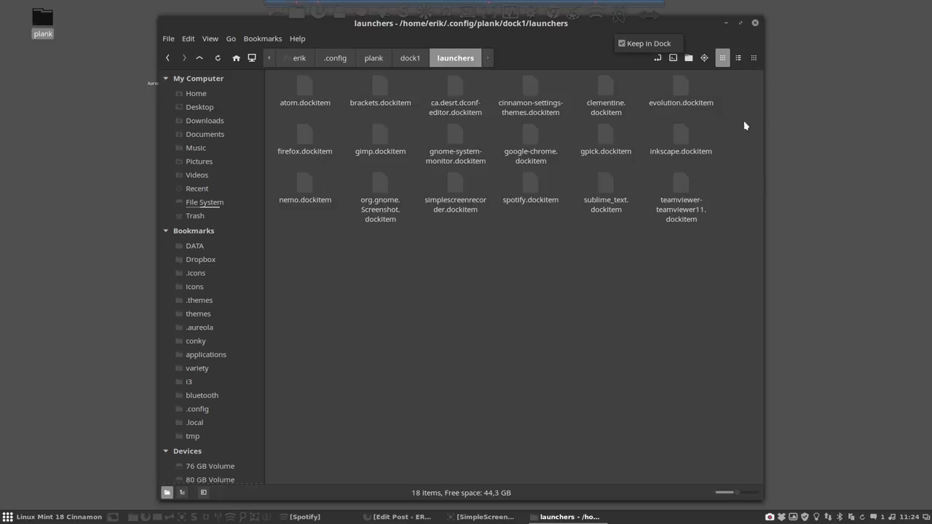
click(586, 290)
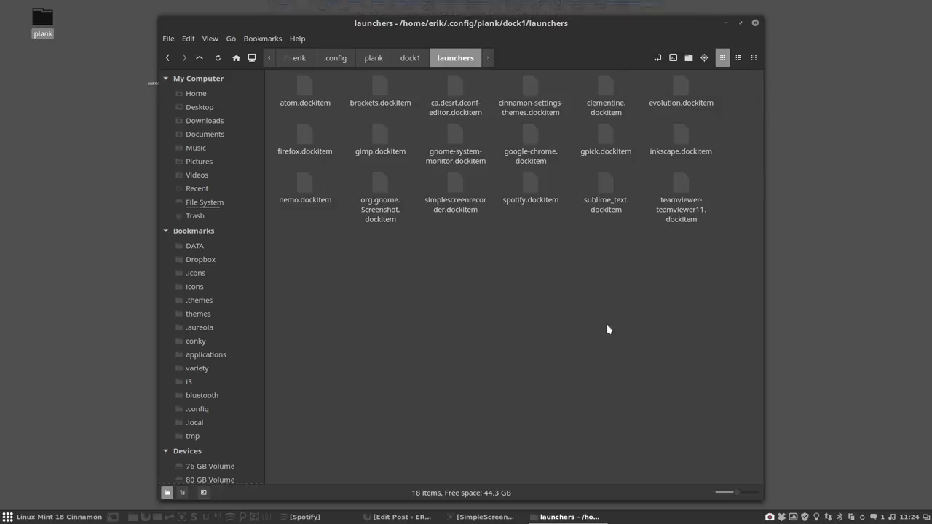
click(336, 58)
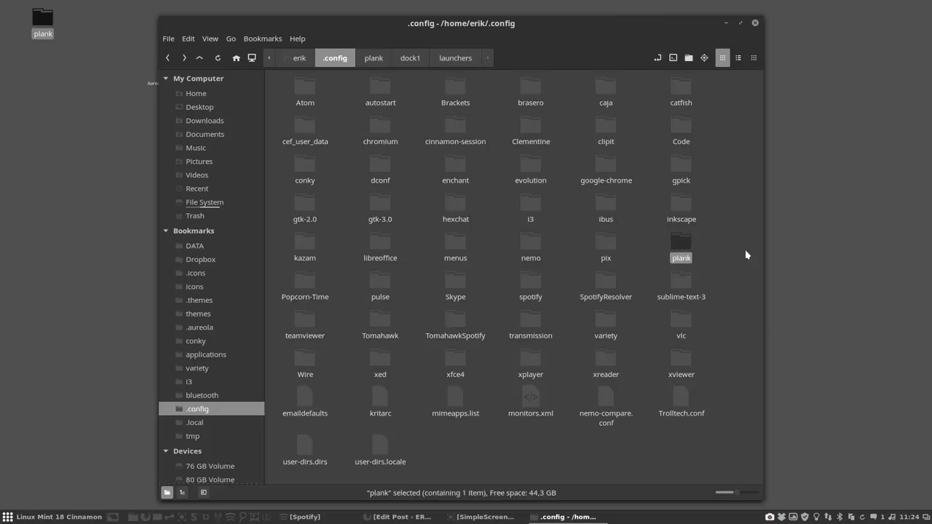
key(Delete)
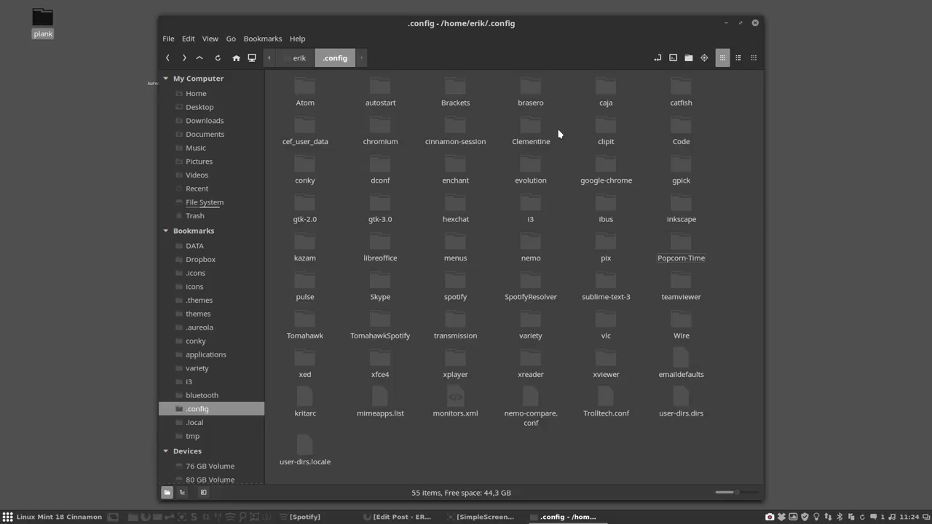
- Run 'sudo apt remove plank', enter the admin password and confirm with y
key(ctrl+alt+t)
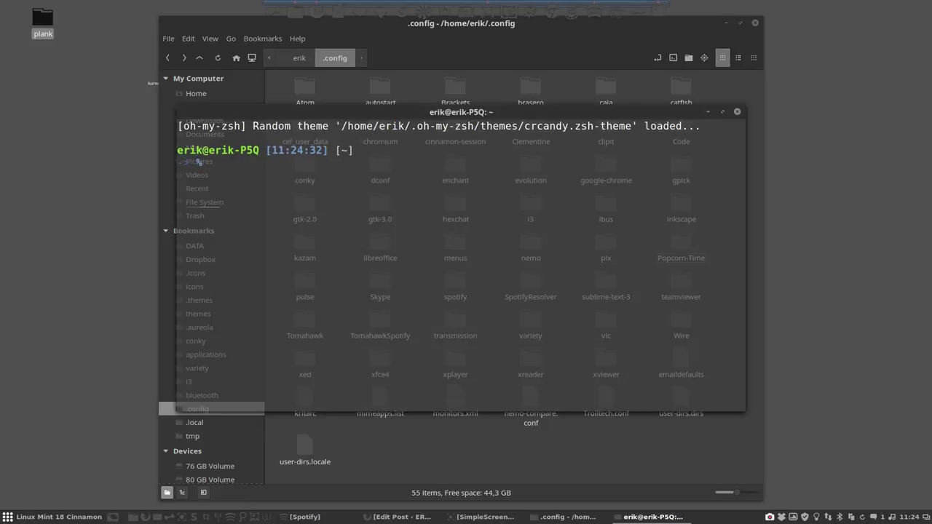
text(sudop)
key(BackSpace)
text(apt remove plank)
key(Return)
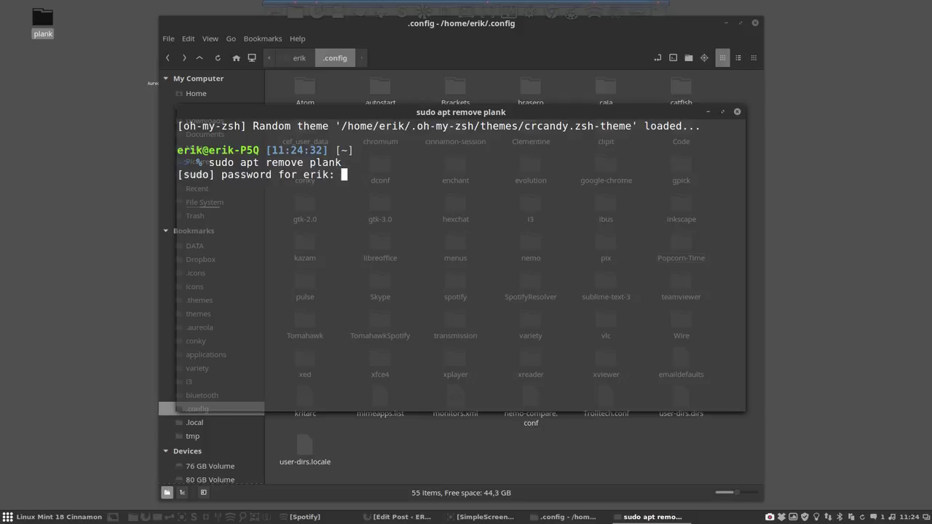
key(Return)
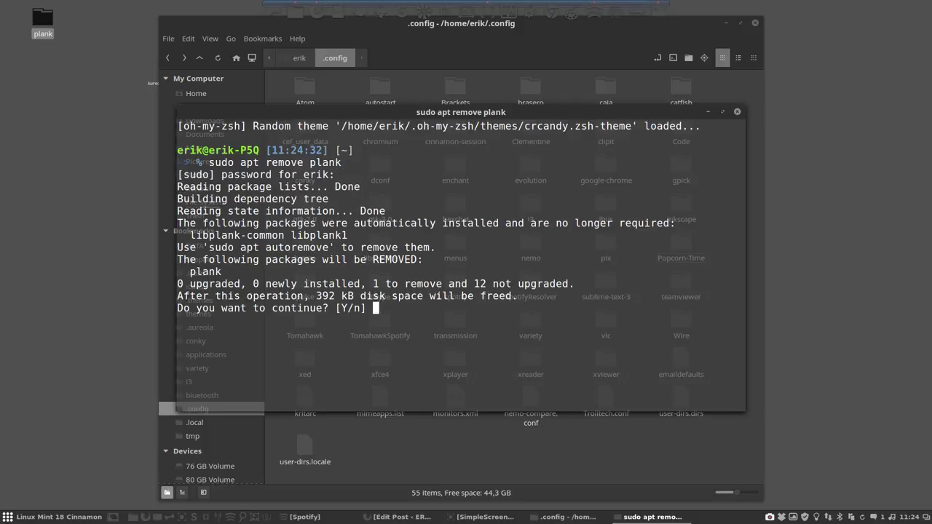
text(y)
key(Return)
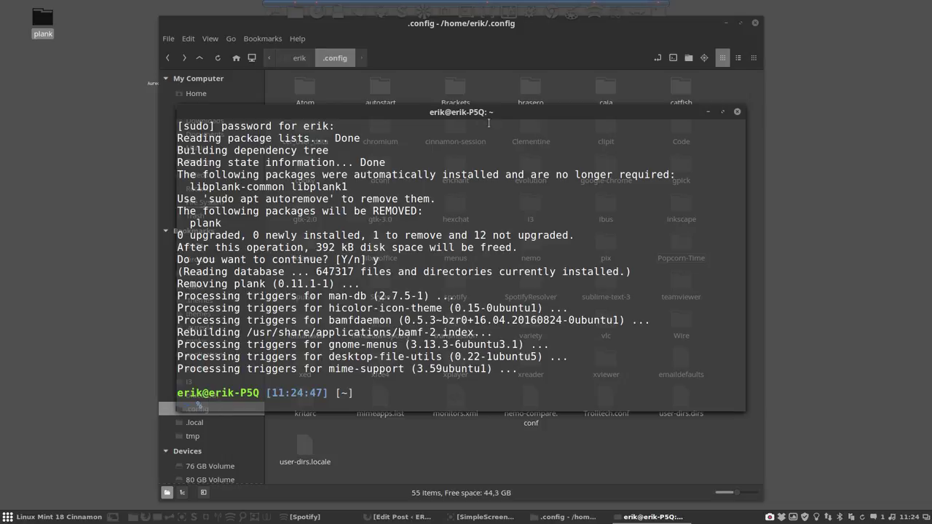
- Quit the running Plank dock from its context menu
right_click(275, 10)
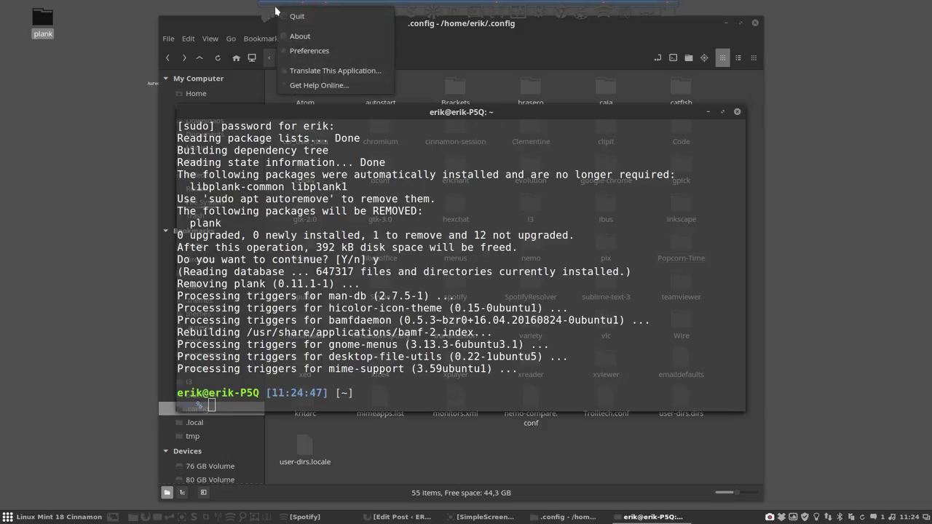
click(297, 18)
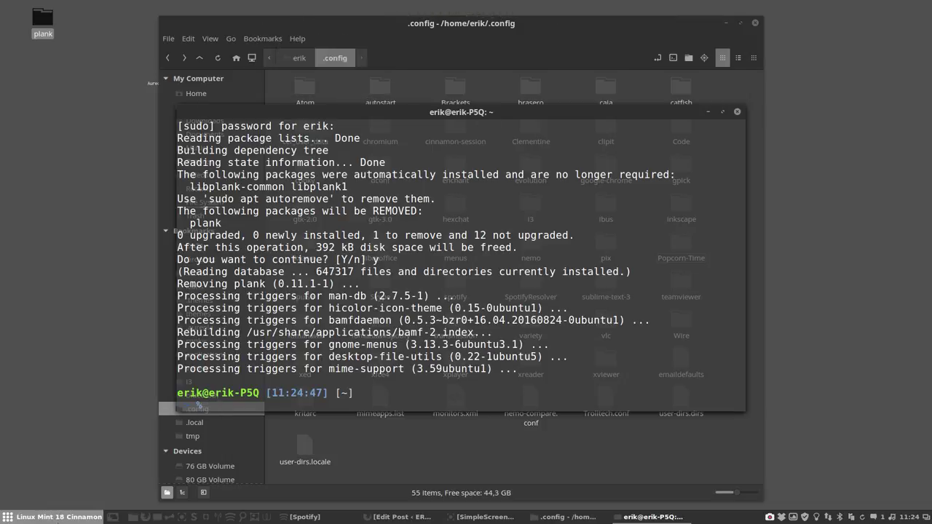
click(65, 509)
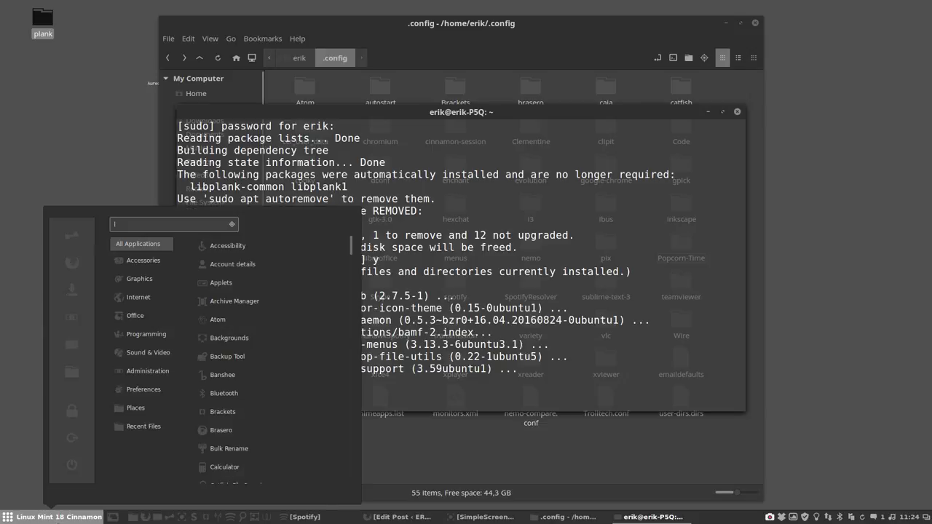
text(plabnk)
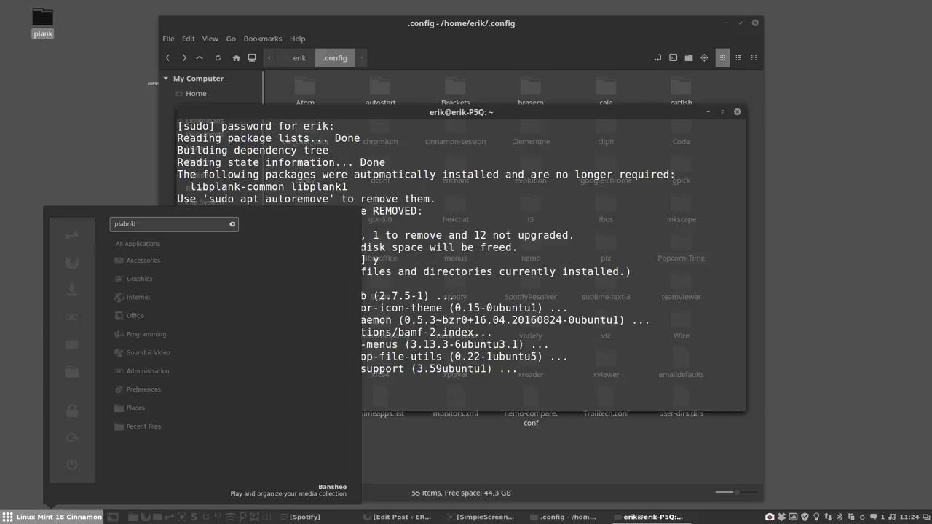
key(BackSpace)
key(BackSpace)
key(BackSpace)
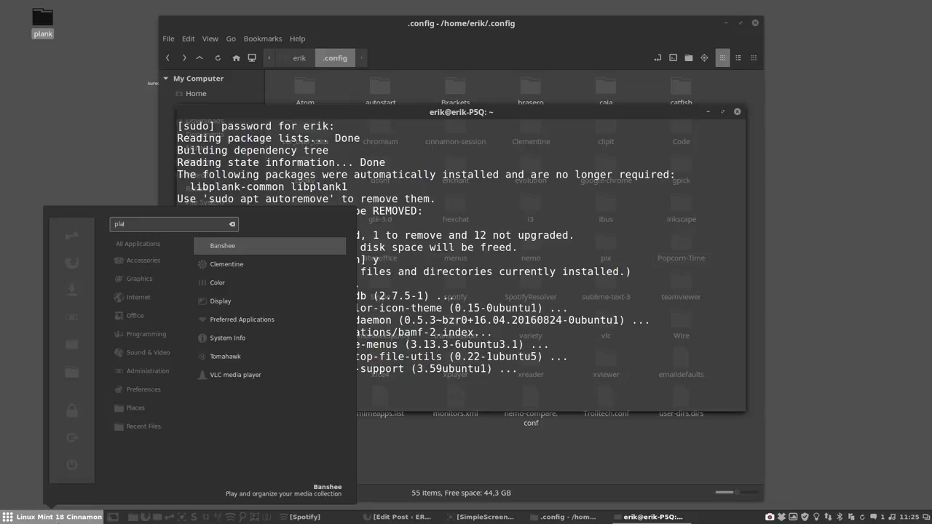
click(372, 395)
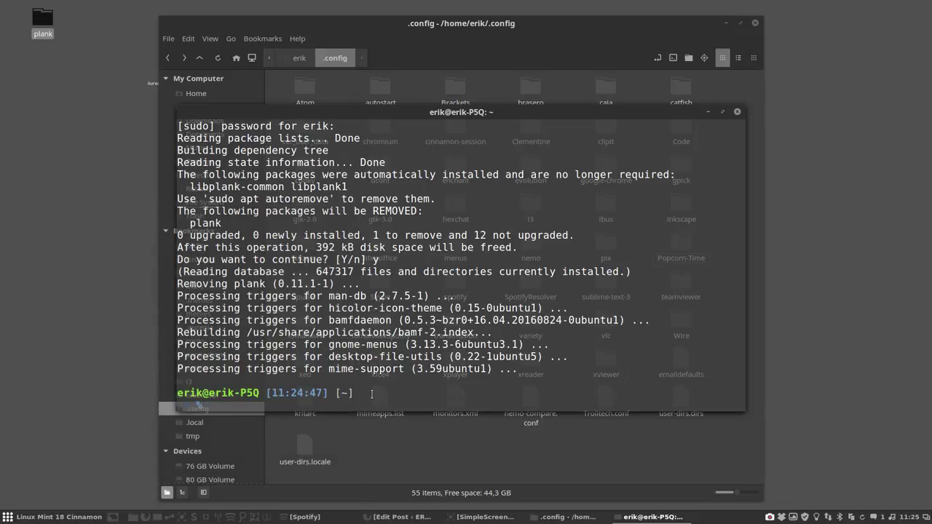
- Reinstall plank 0.11.1-1 with 'sudo apt install plank'
text(sudo apt install plank)
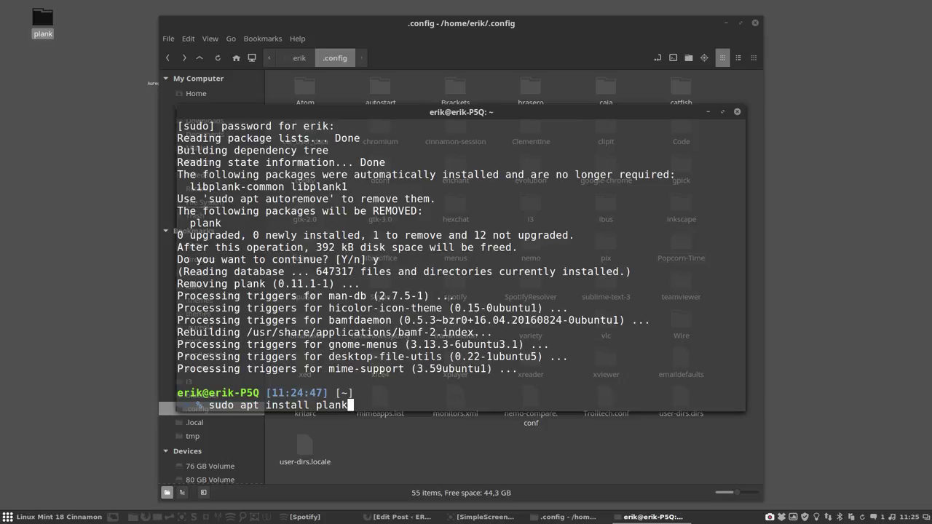
key(Tab)
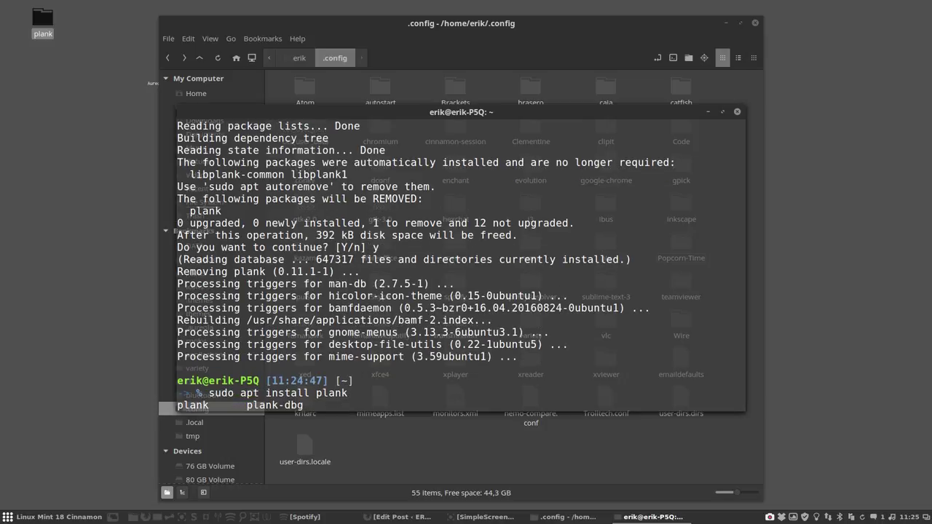
key(Return)
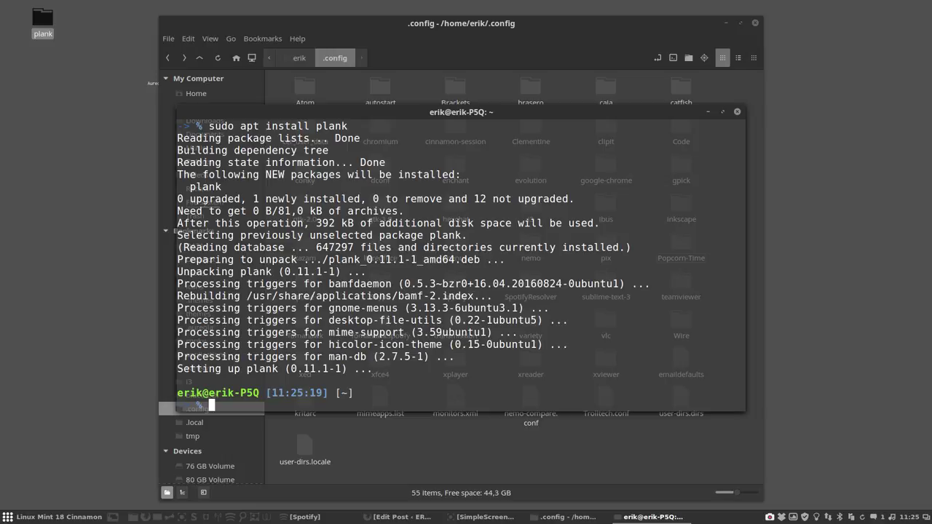
- Close the terminal, launch Plank from a menu search for 'plan', and minimize Nemo
click(737, 113)
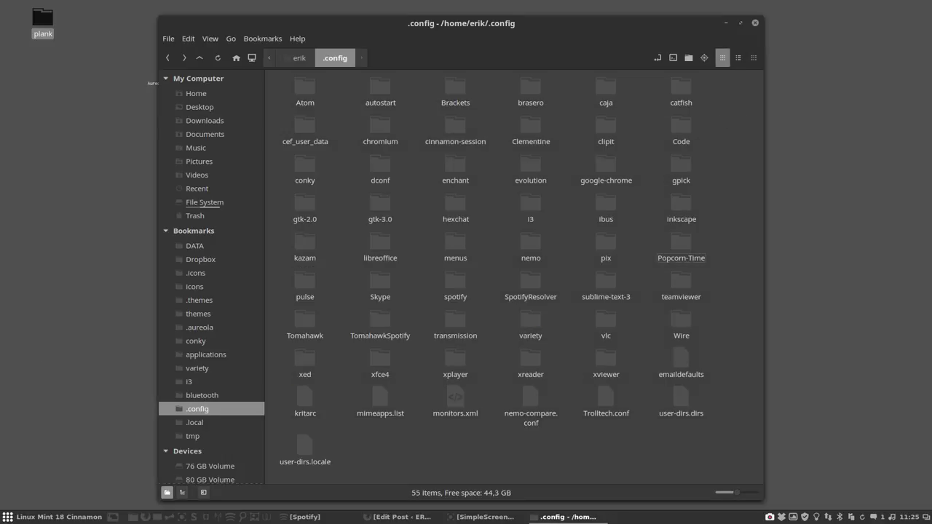
click(25, 518)
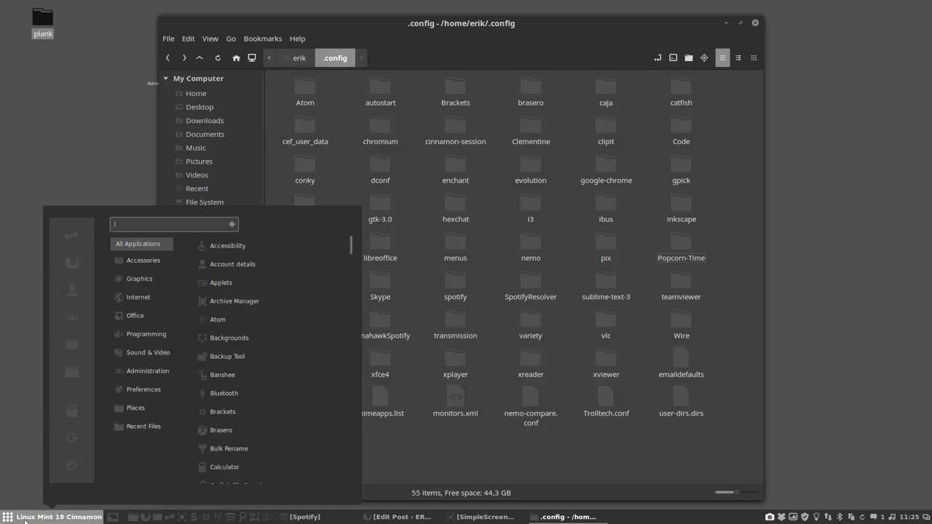
text(plank)
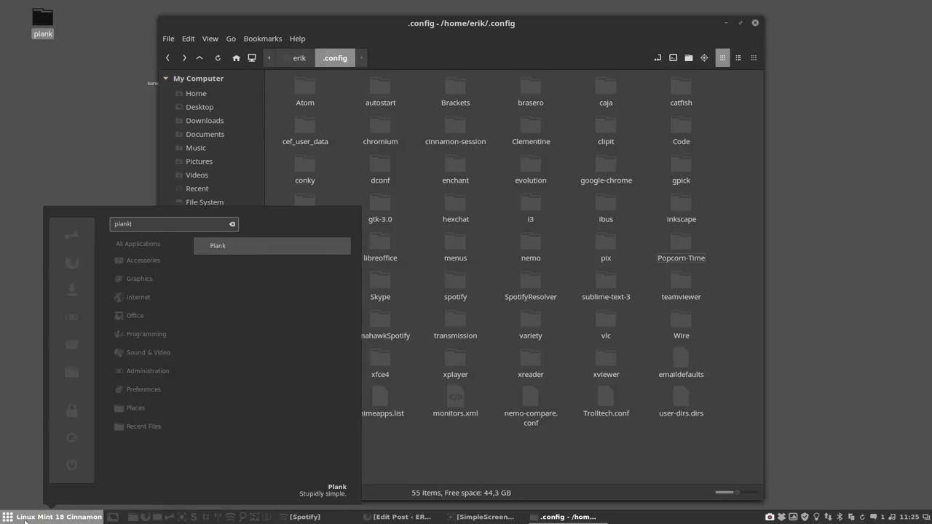
key(Return)
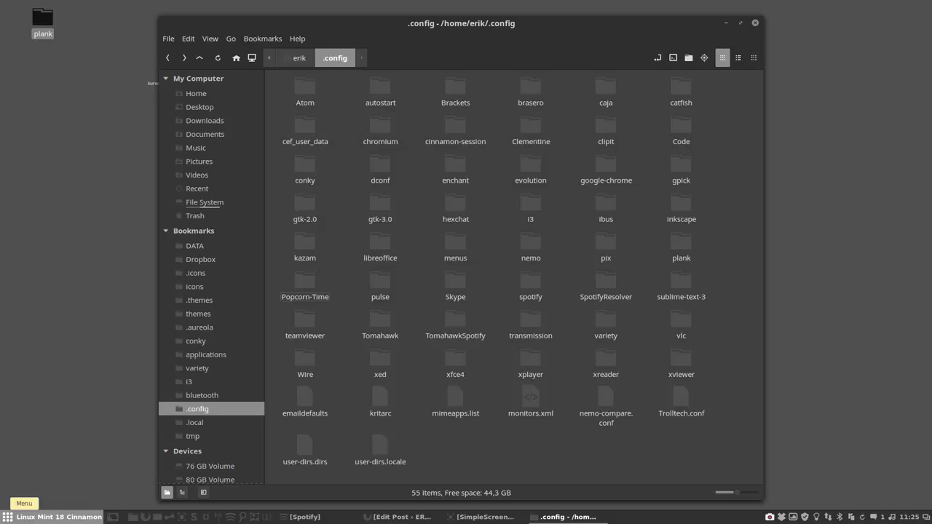
click(727, 24)
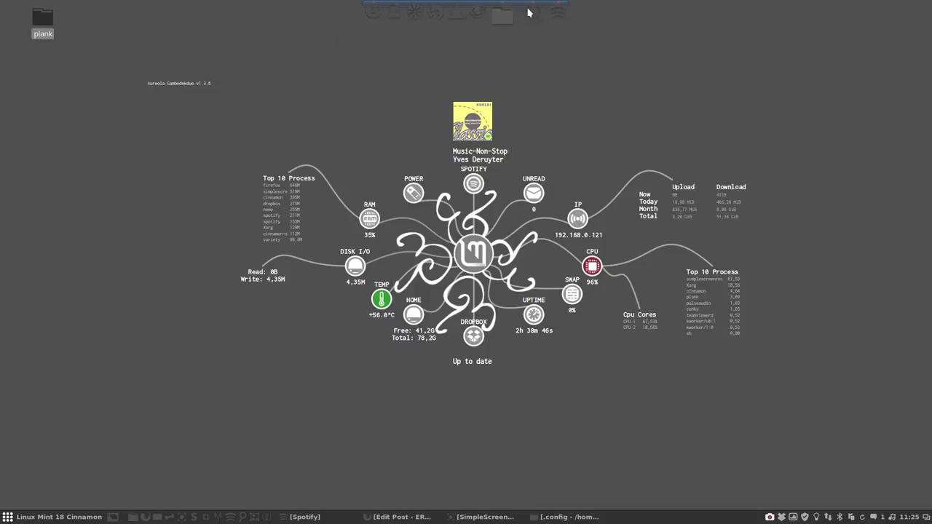
- Set the dock position to Top, after trying Bottom and Left
right_click(383, 16)
click(403, 55)
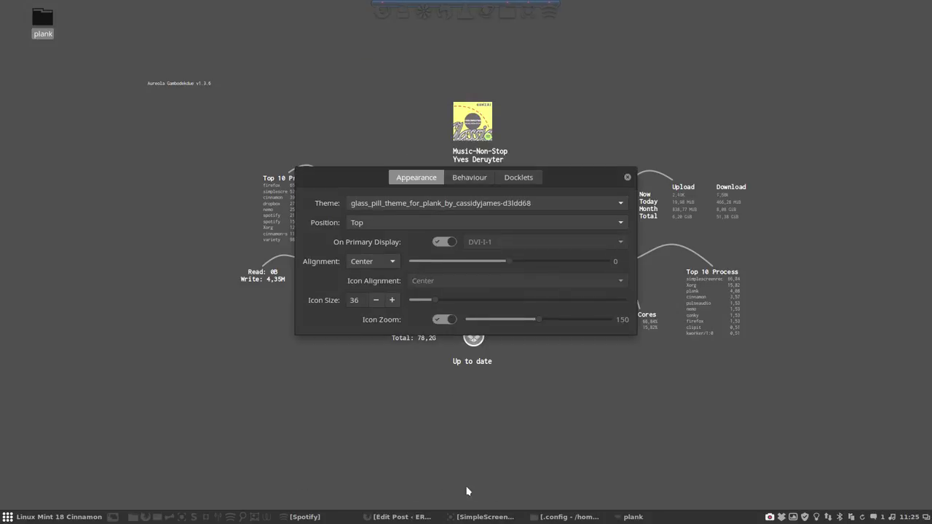
click(357, 225)
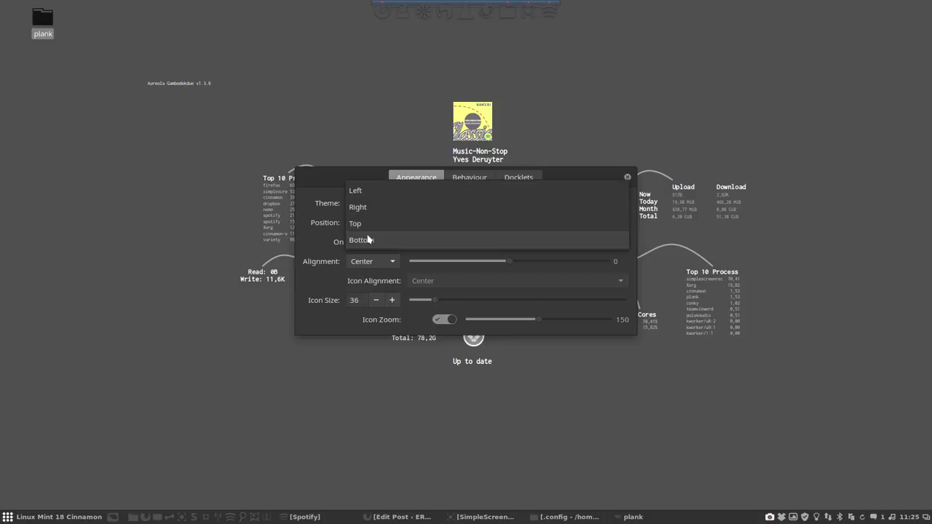
click(368, 239)
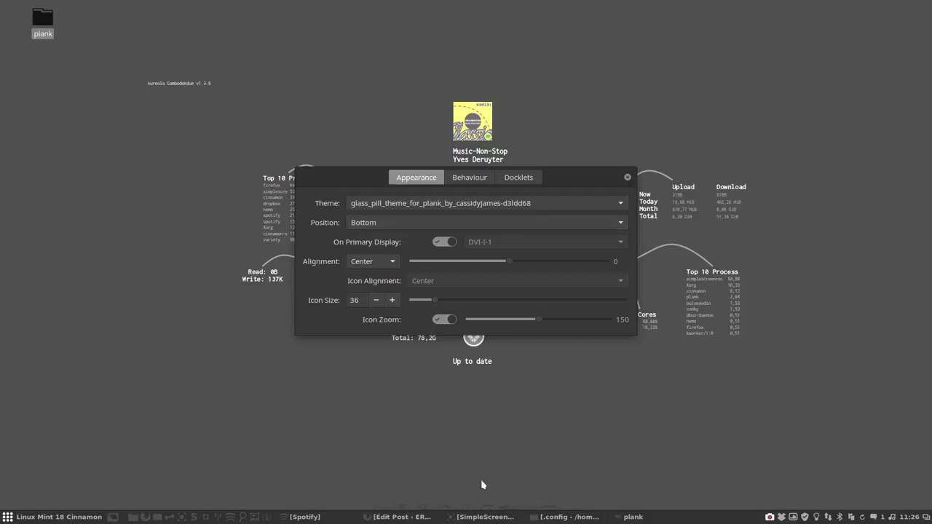
click(627, 178)
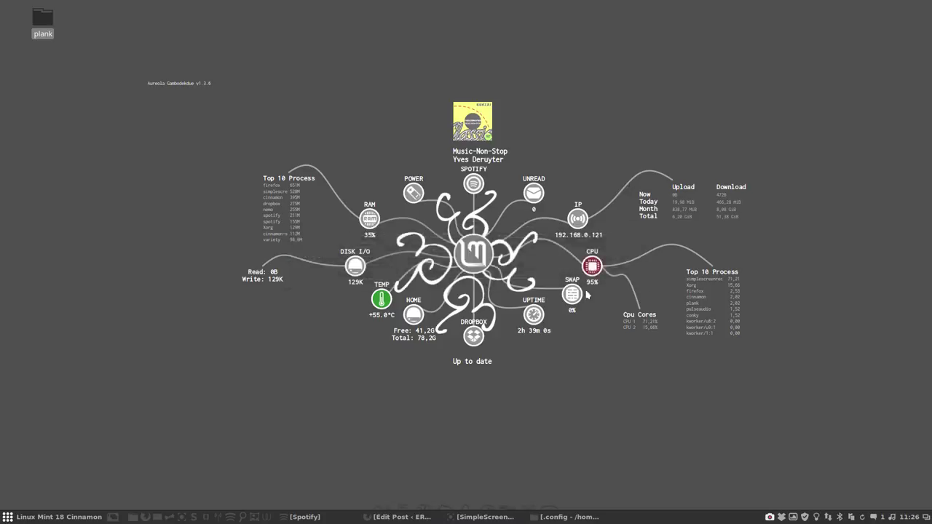
right_click(384, 512)
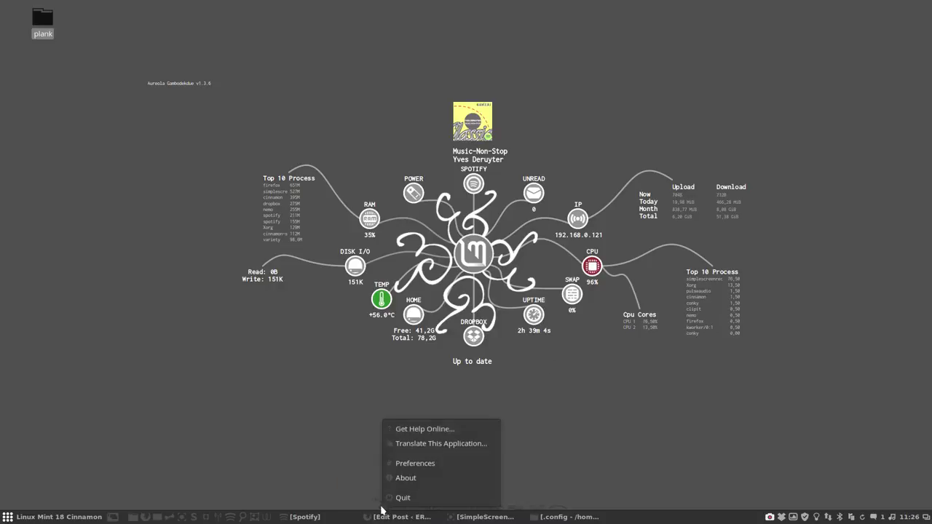
click(407, 467)
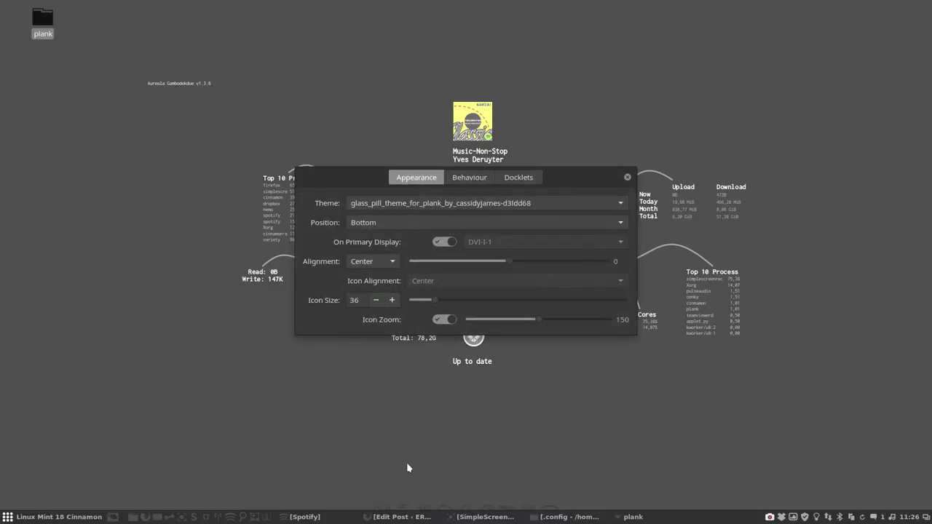
click(386, 229)
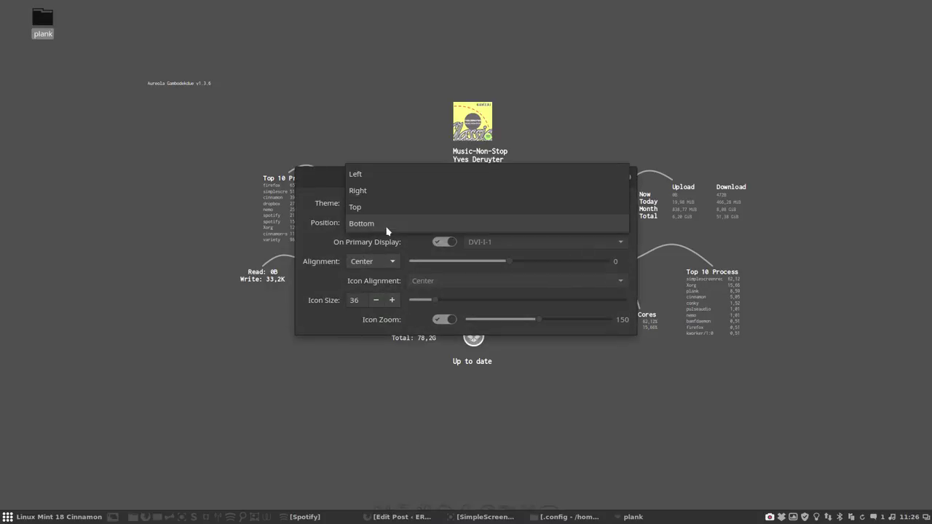
click(363, 177)
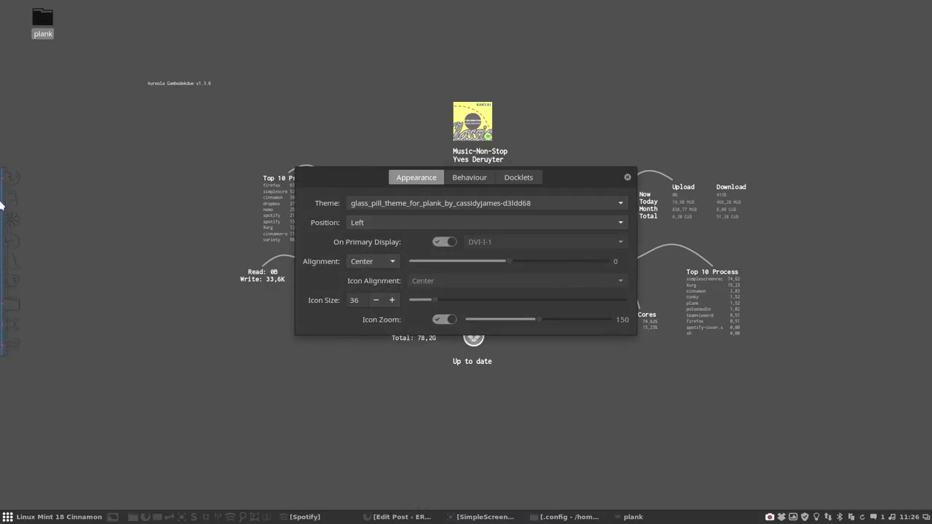
click(365, 226)
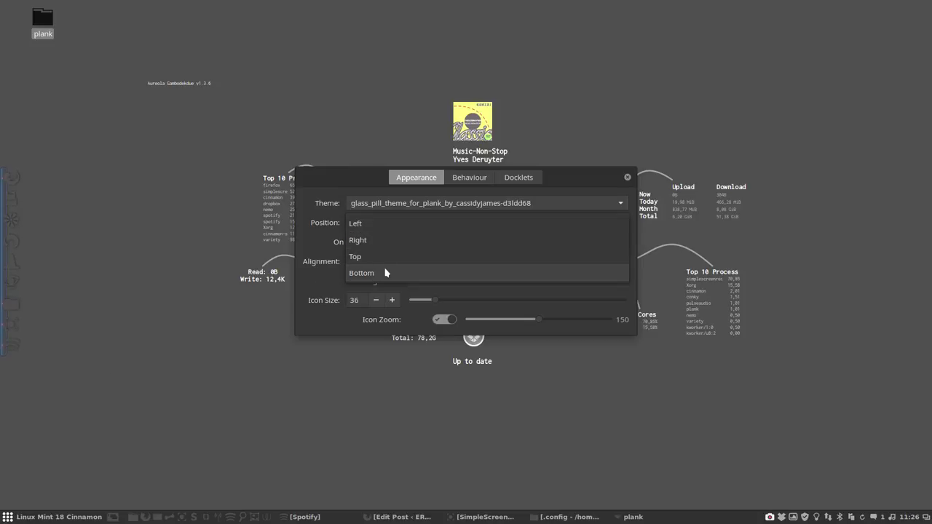
click(365, 256)
- Choose the ceghap dock theme and set icon zoom to 163
click(444, 203)
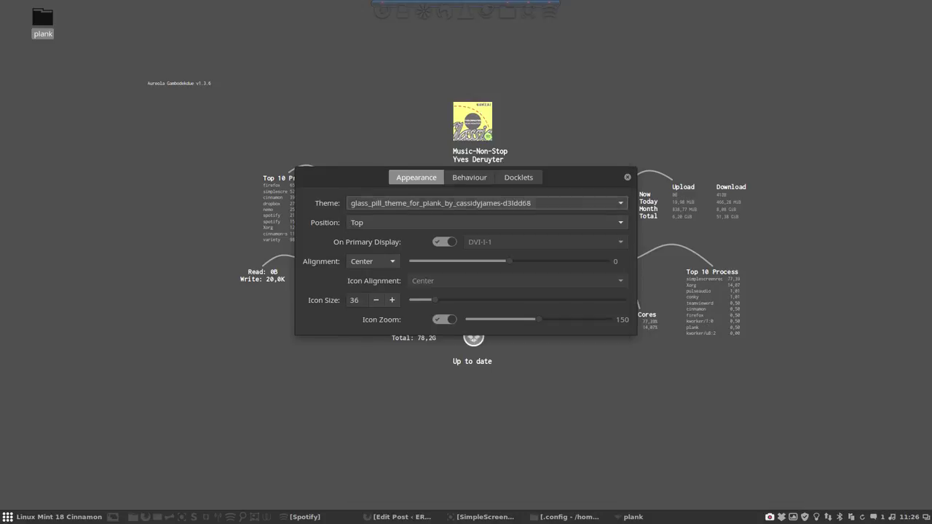
click(446, 206)
scroll(446, 203, up, 3)
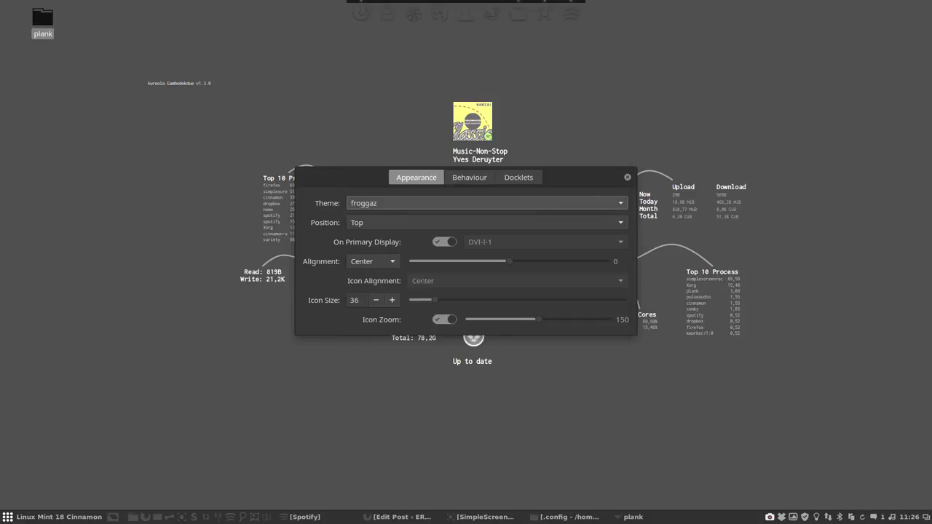
scroll(446, 204, up, 4)
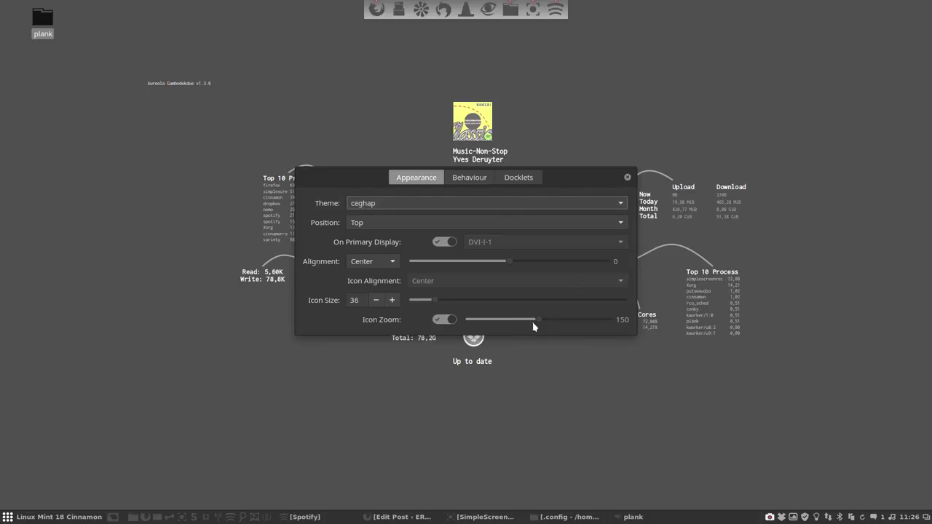
drag(537, 323, 506, 323)
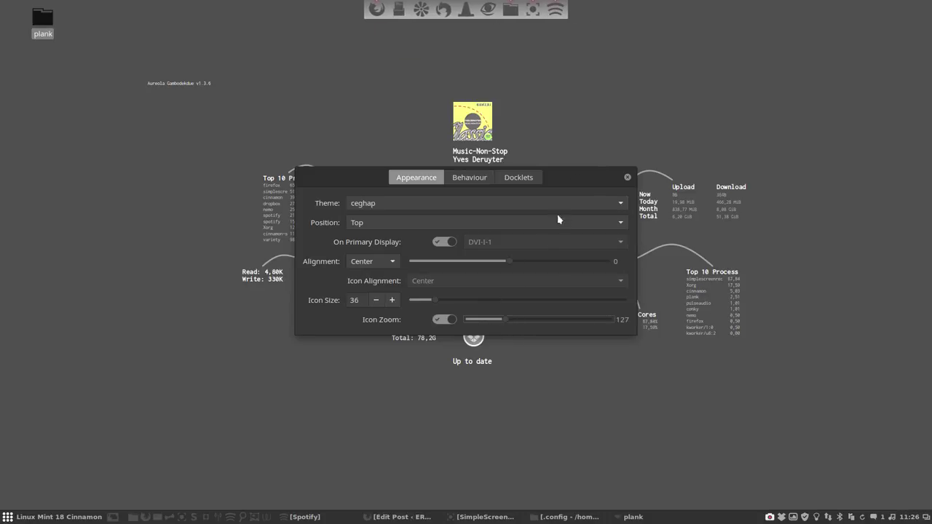
drag(508, 322, 560, 322)
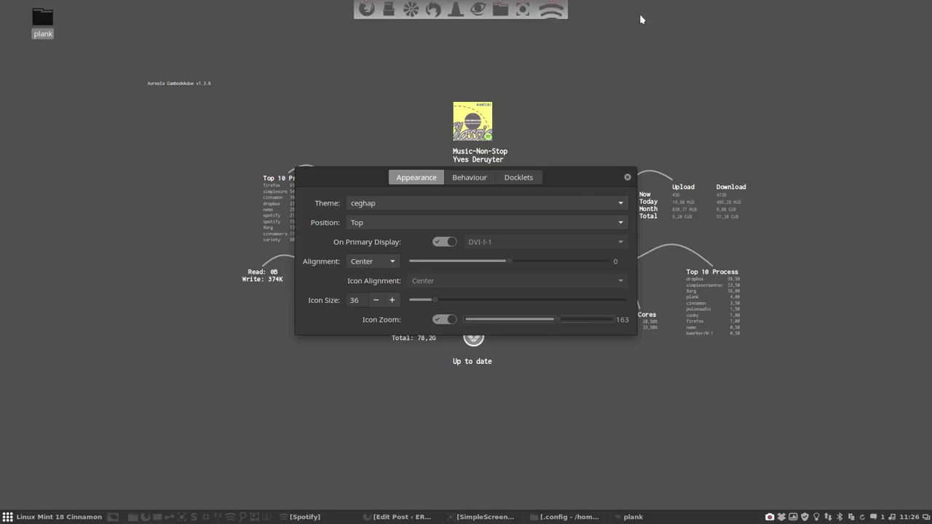
- Add a Themes launcher to the dock, mark it Keep in Dock, and close Themes
click(628, 178)
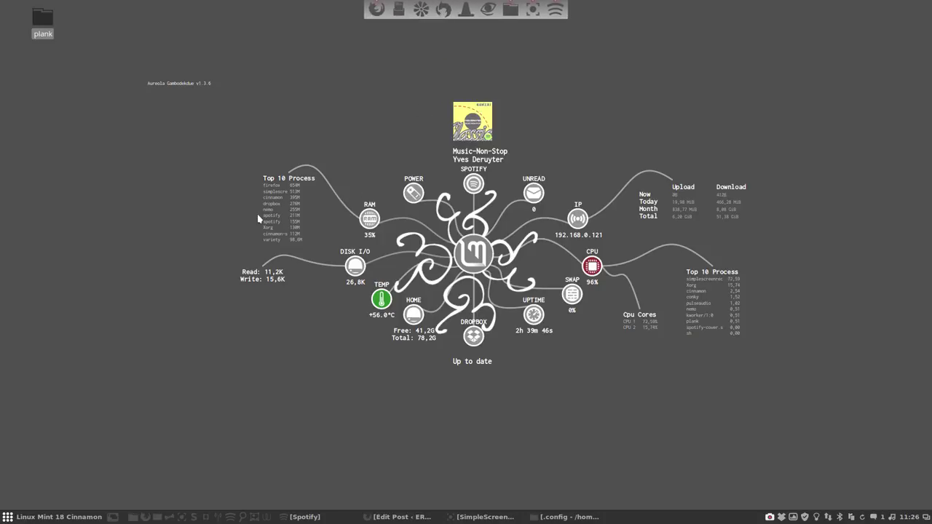
click(166, 516)
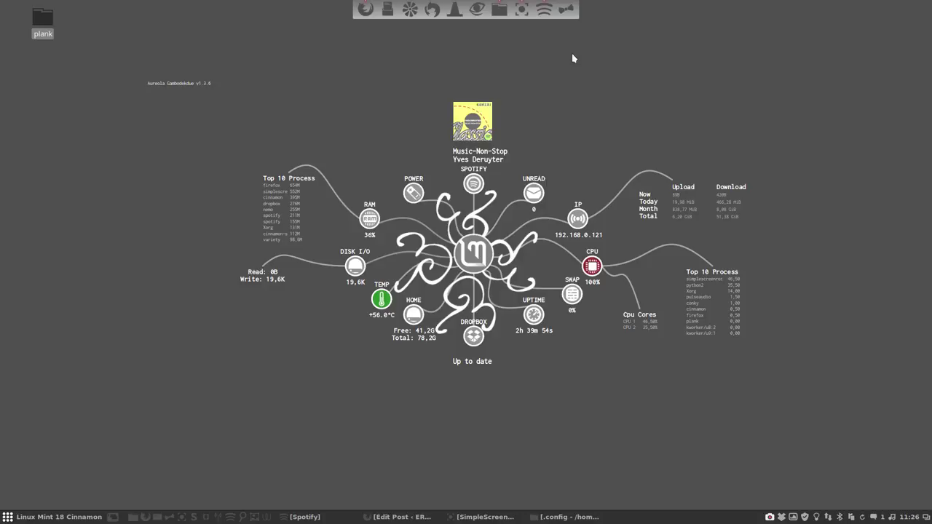
click(565, 12)
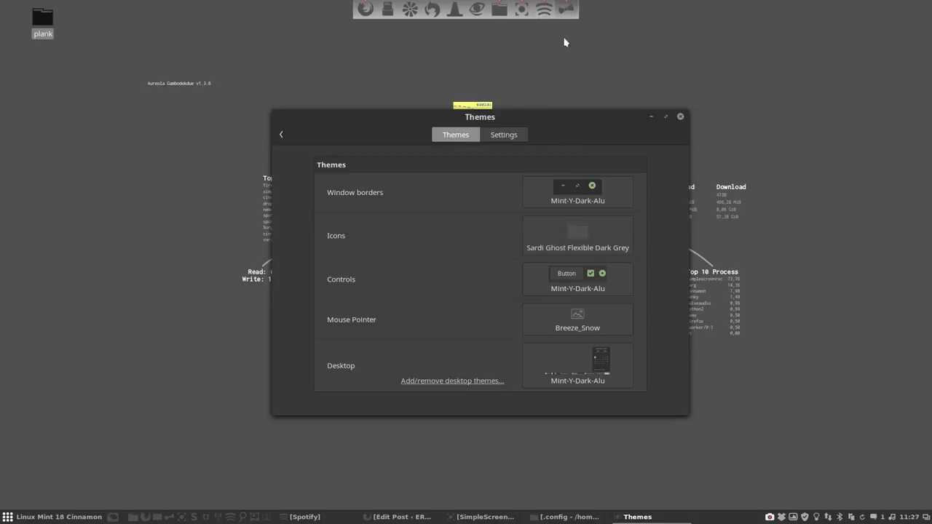
right_click(566, 13)
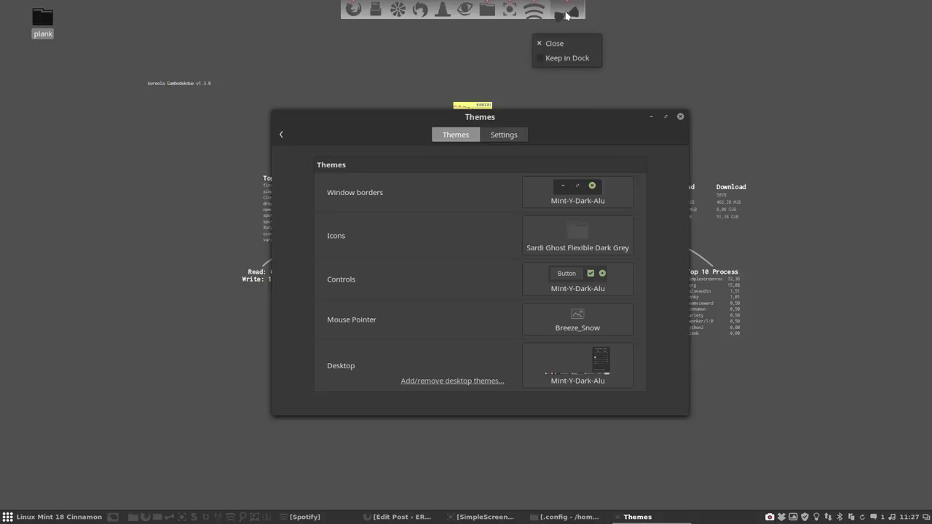
click(566, 58)
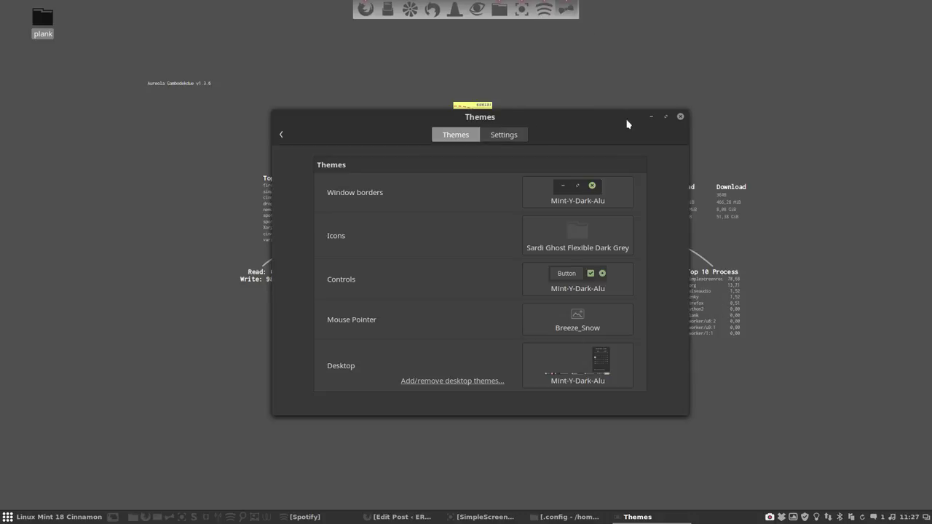
click(680, 119)
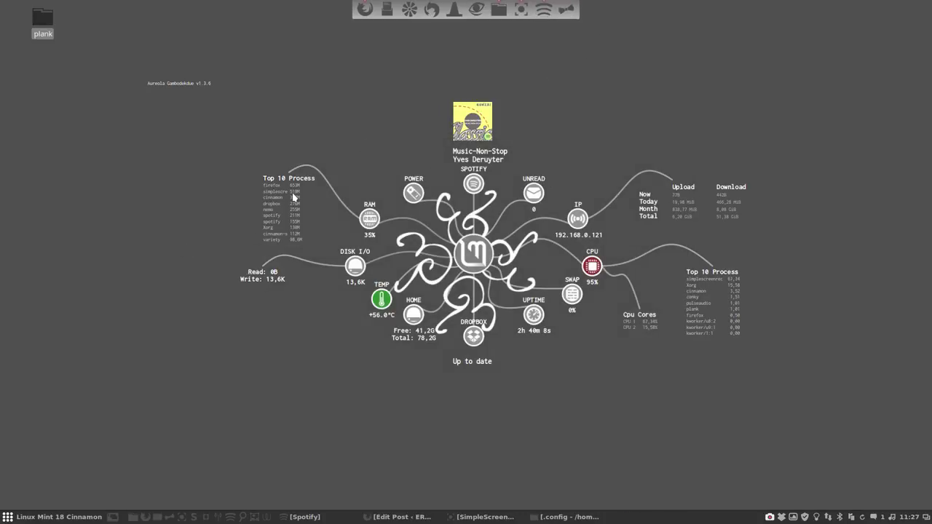
- Launch Startup Applications from a menu search for 'start'
click(43, 517)
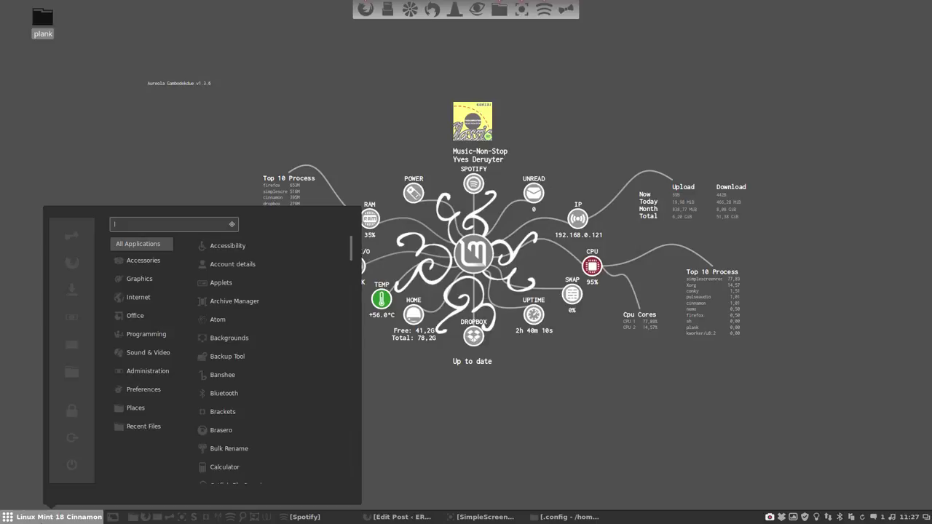
text(start)
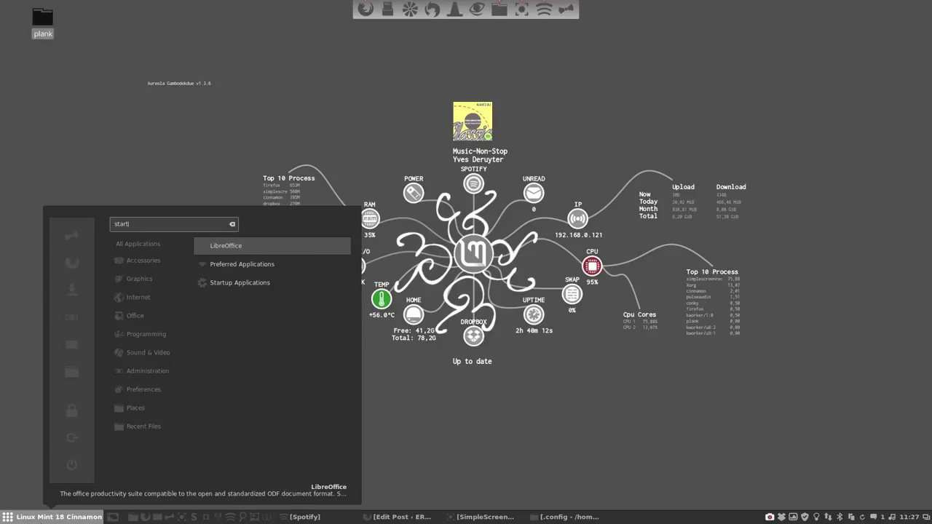
key(Down)
key(Down)
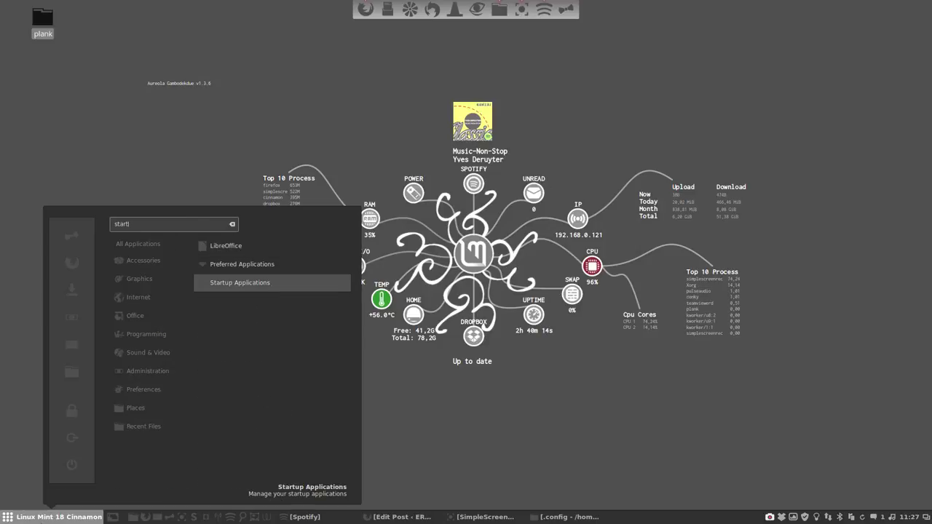
key(Return)
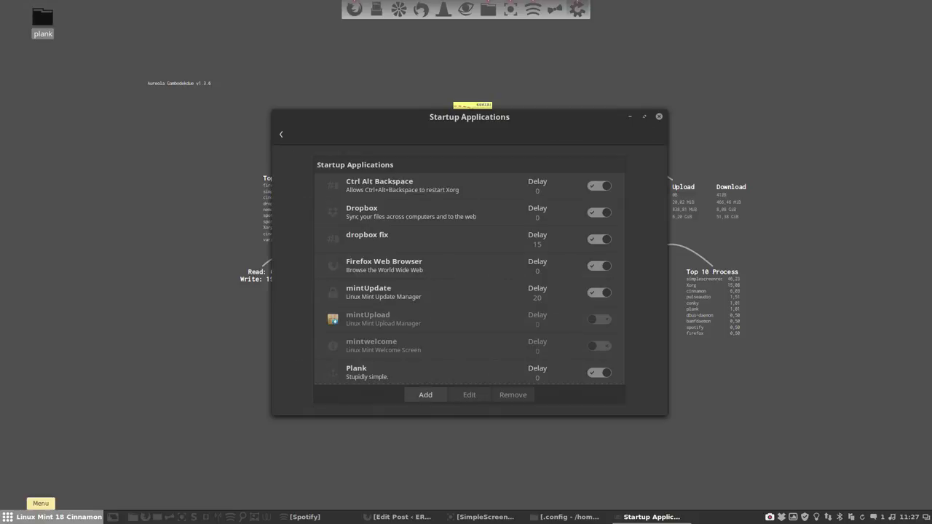
scroll(364, 352, down, 1)
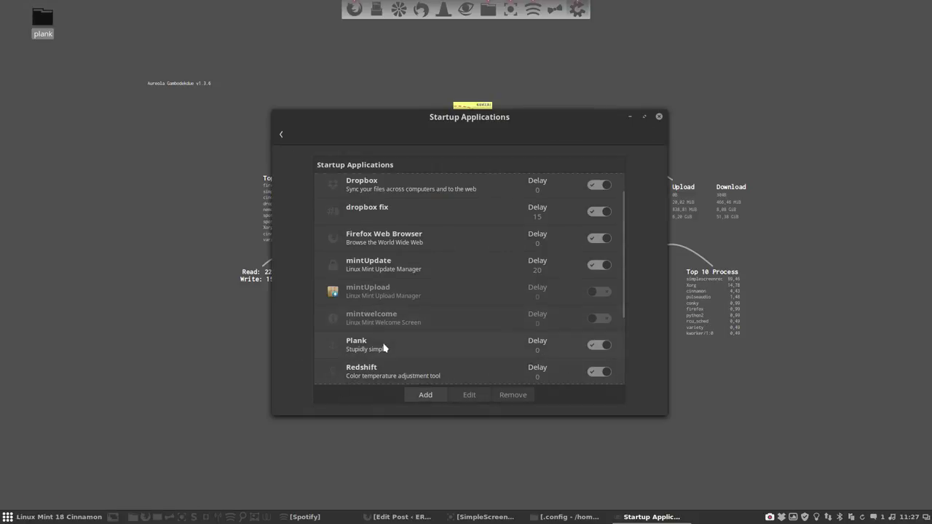
click(384, 348)
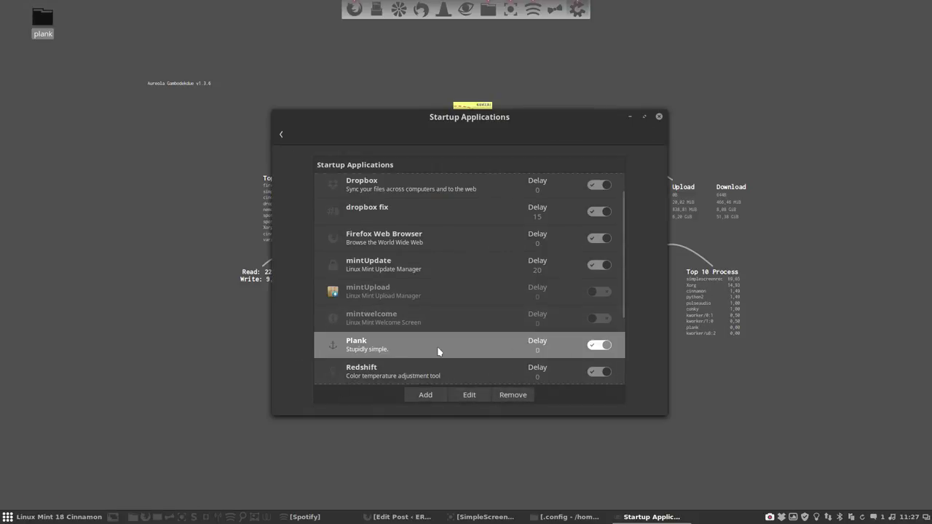
- Add Plank as a startup application, then remove the duplicate Plank entry
click(426, 395)
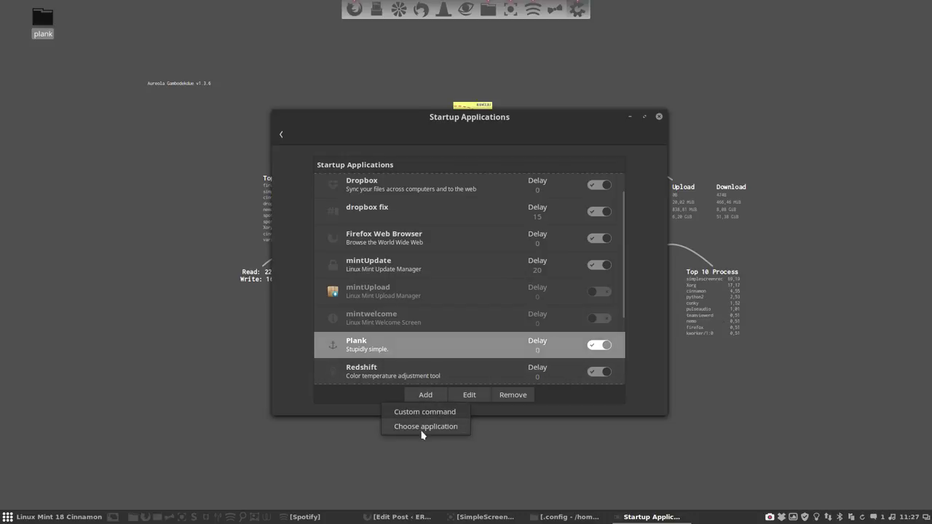
click(422, 433)
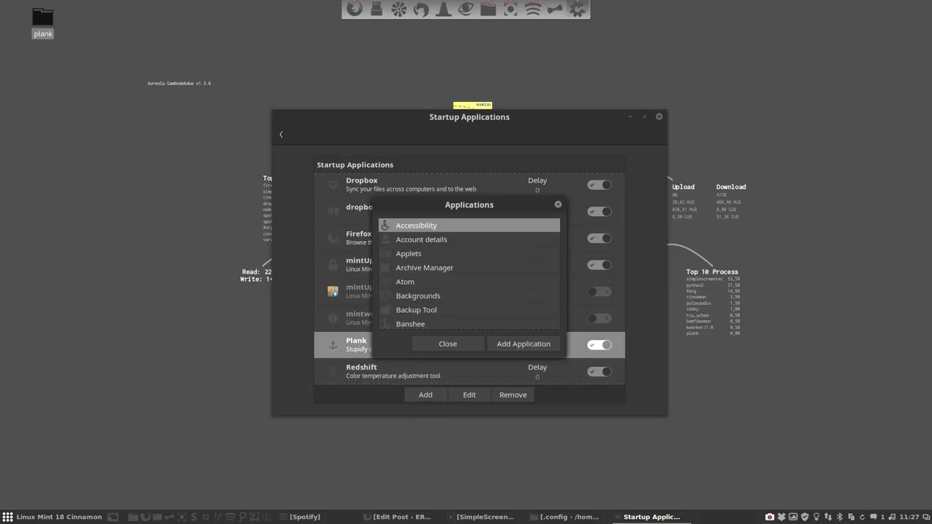
text(plan)
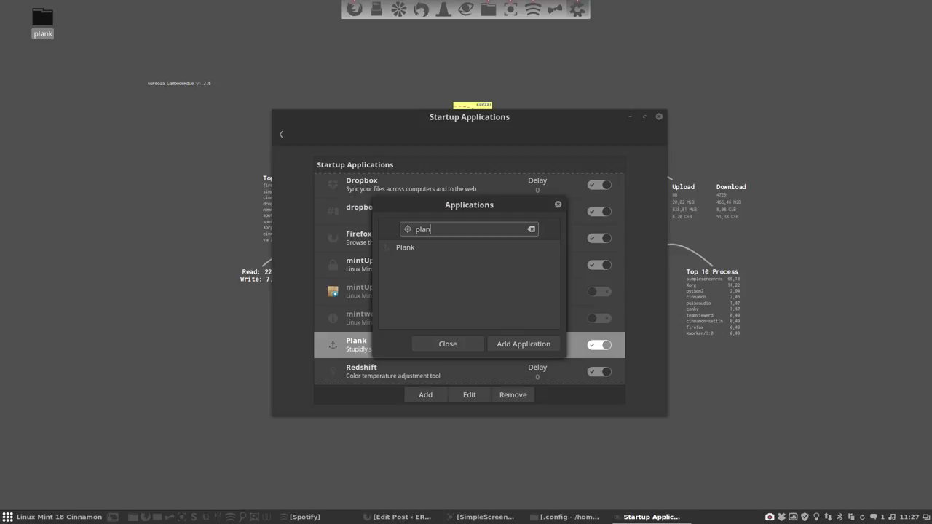
click(405, 249)
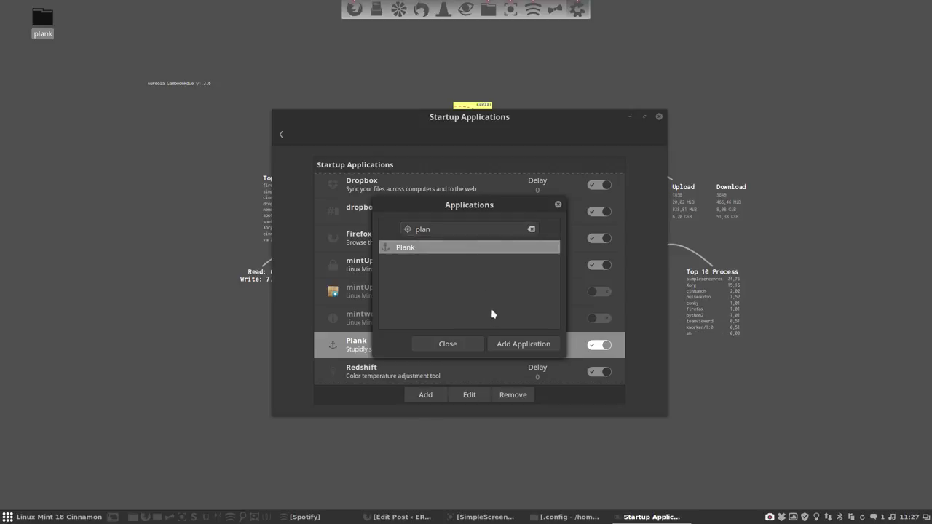
click(515, 345)
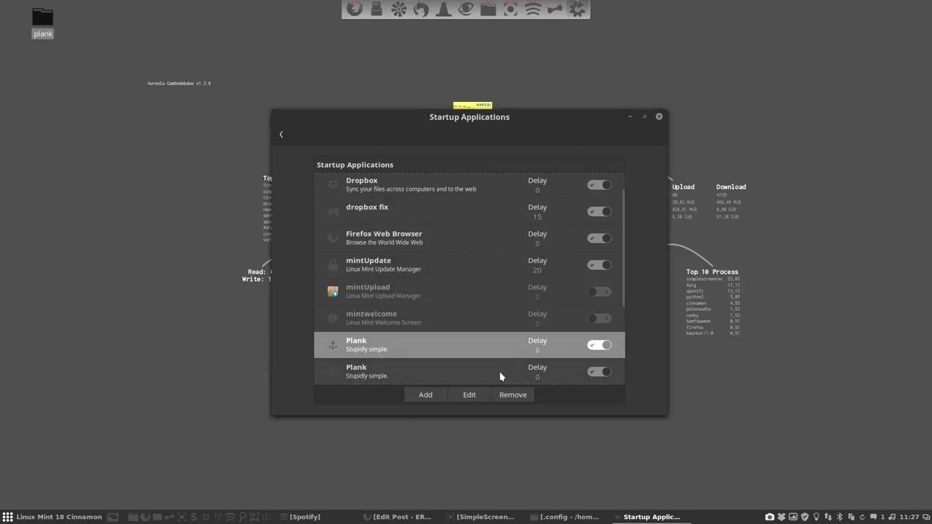
click(501, 376)
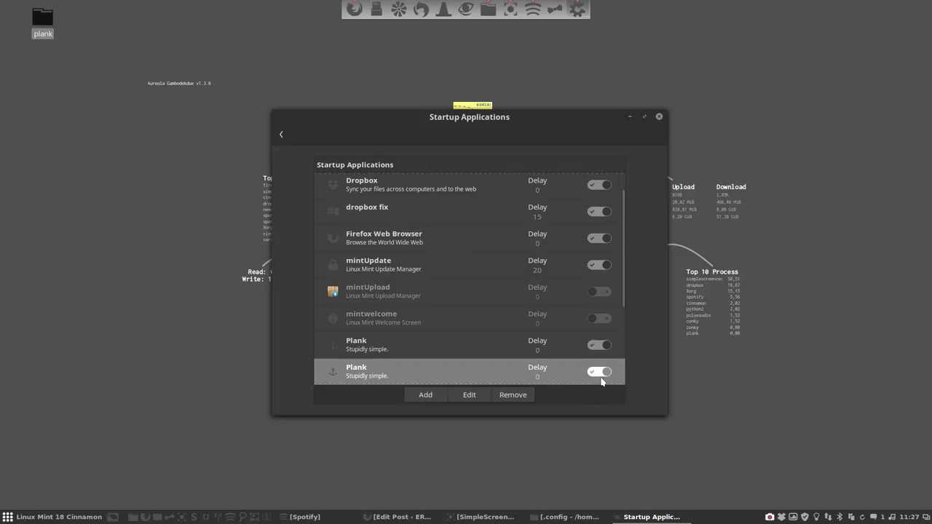
click(469, 396)
double_click(473, 301)
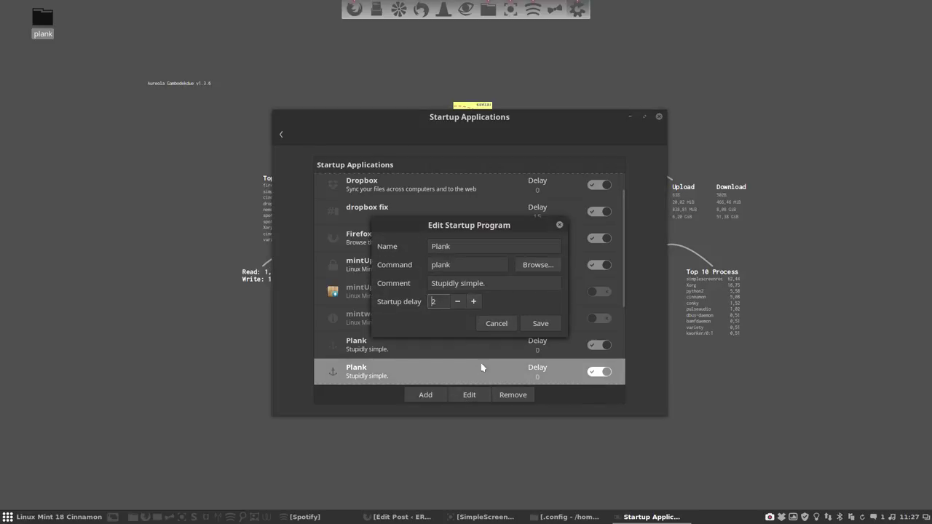
click(495, 324)
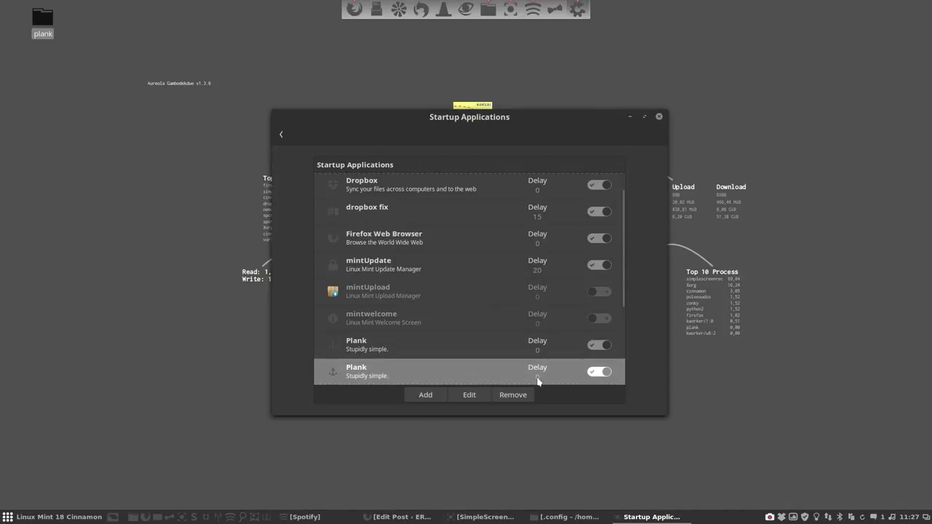
click(516, 396)
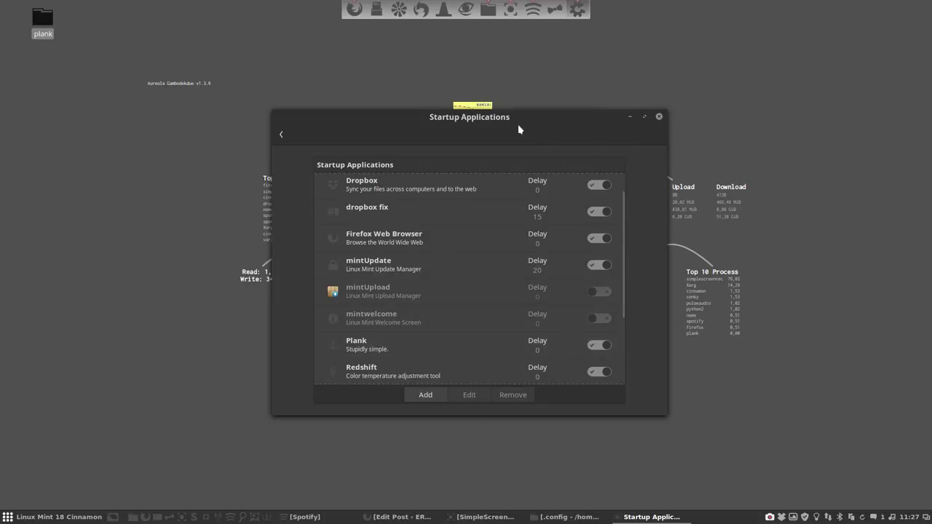
drag(491, 124, 492, 166)
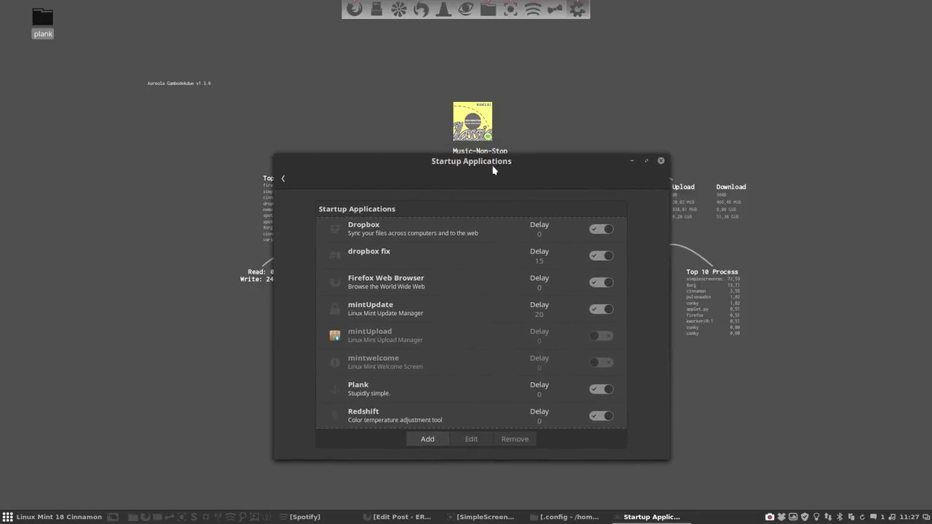